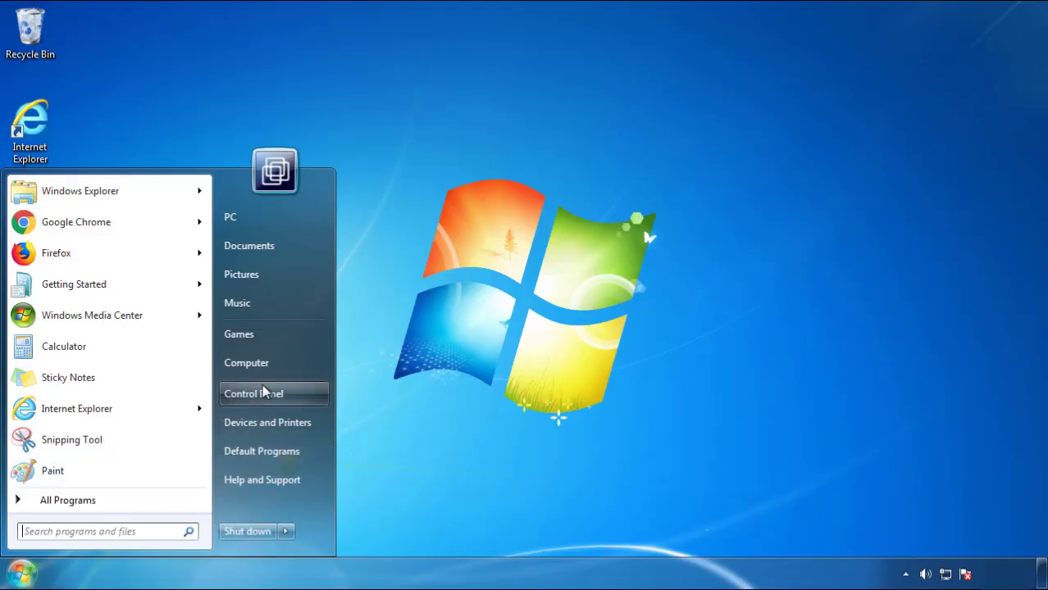
- Open the list of installed programs and sort it by installation date, newest first
{"action": "left_click", "coordinate": [263, 390]}
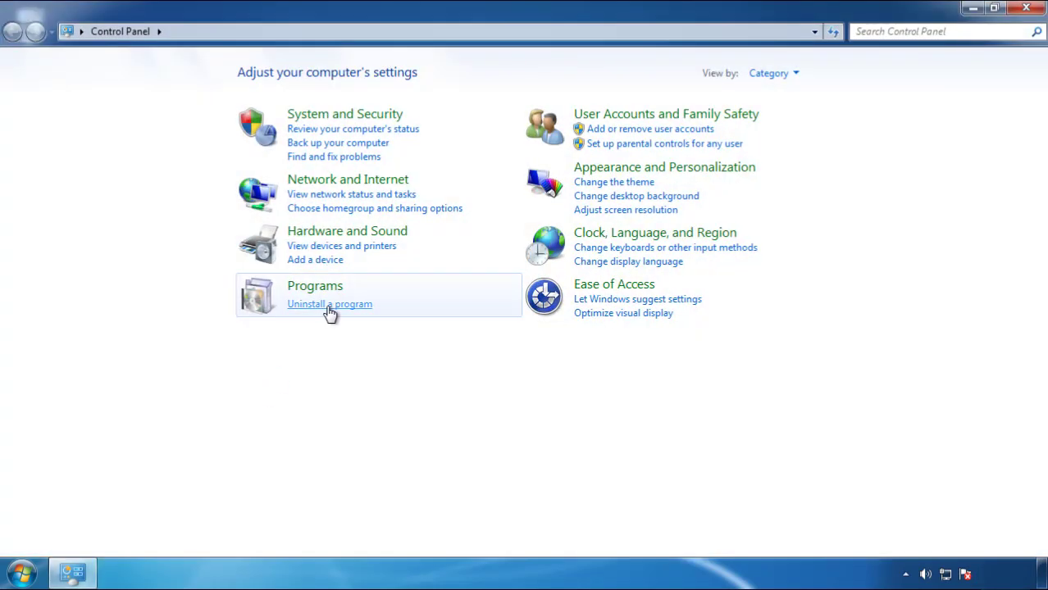
{"action": "left_click", "coordinate": [327, 313]}
{"action": "left_click", "coordinate": [617, 155]}
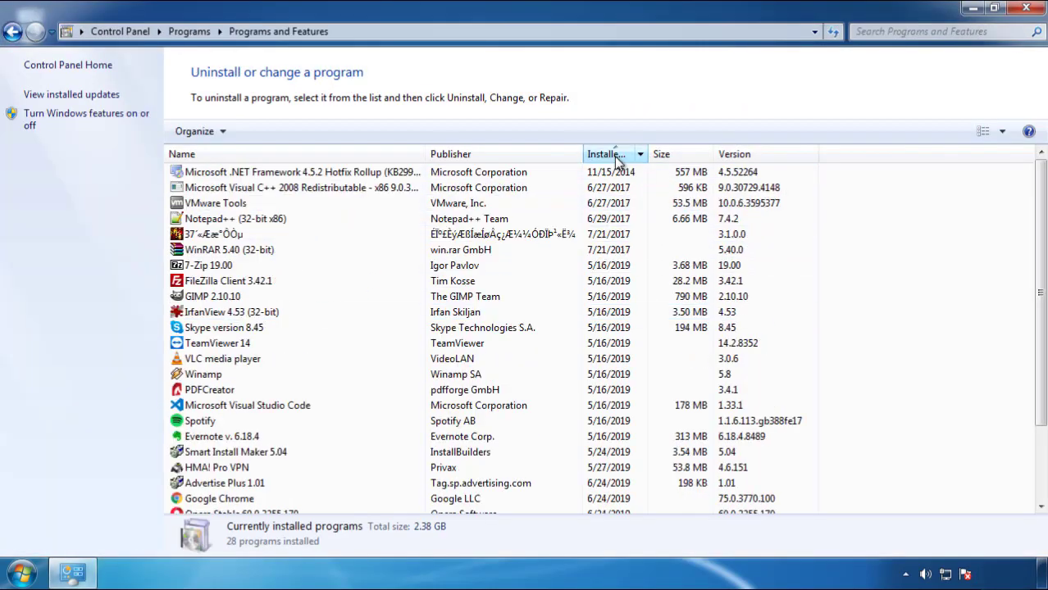
{"action": "left_click", "coordinate": [615, 155]}
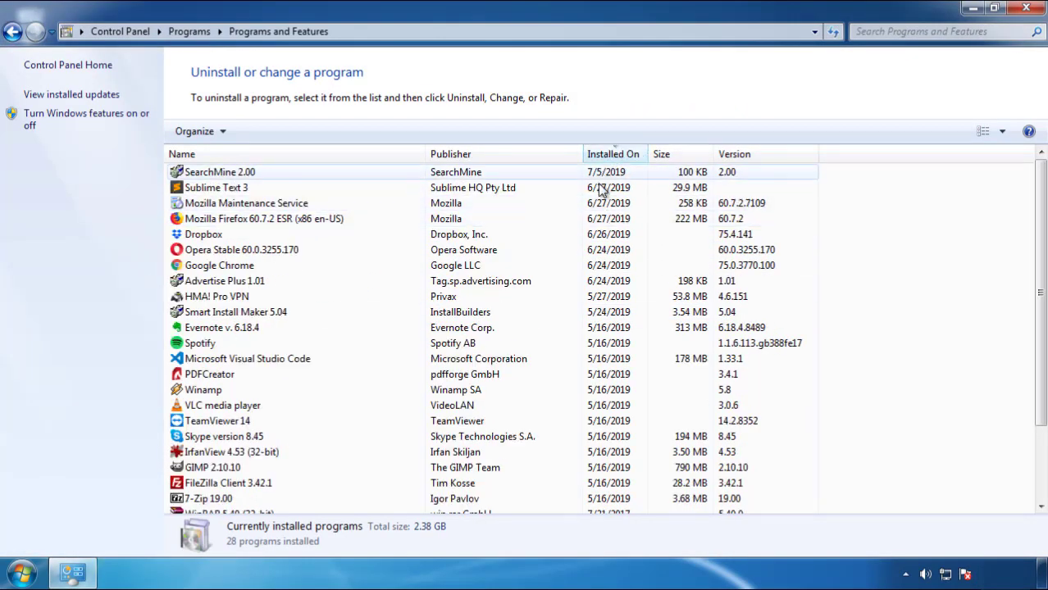
- Uninstall SearchMine 2.00 and close the installed programs window
{"action": "left_click", "coordinate": [222, 174]}
{"action": "left_click", "coordinate": [260, 131]}
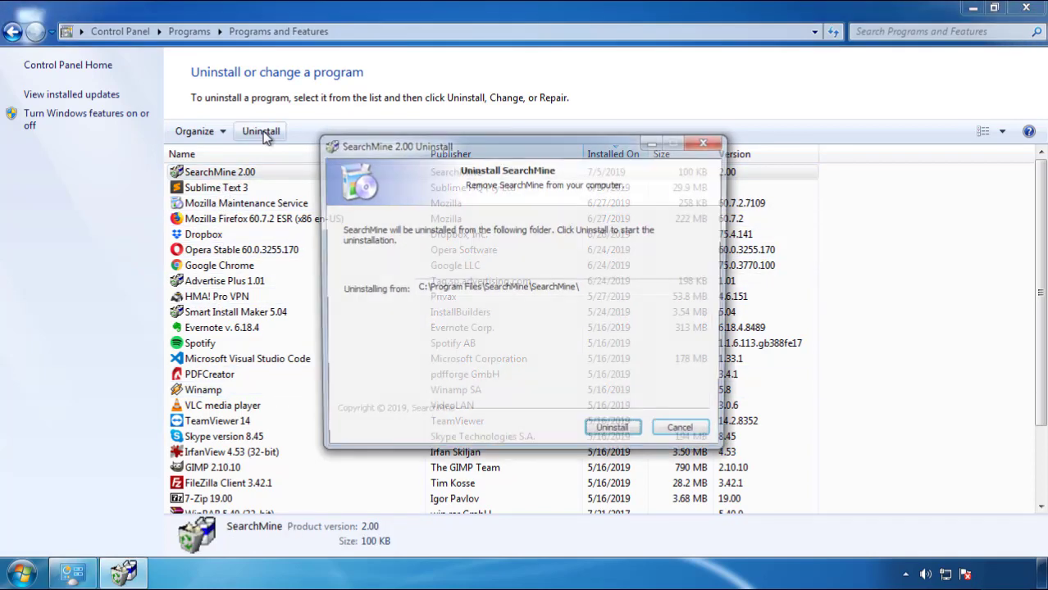
{"action": "left_click", "coordinate": [609, 435]}
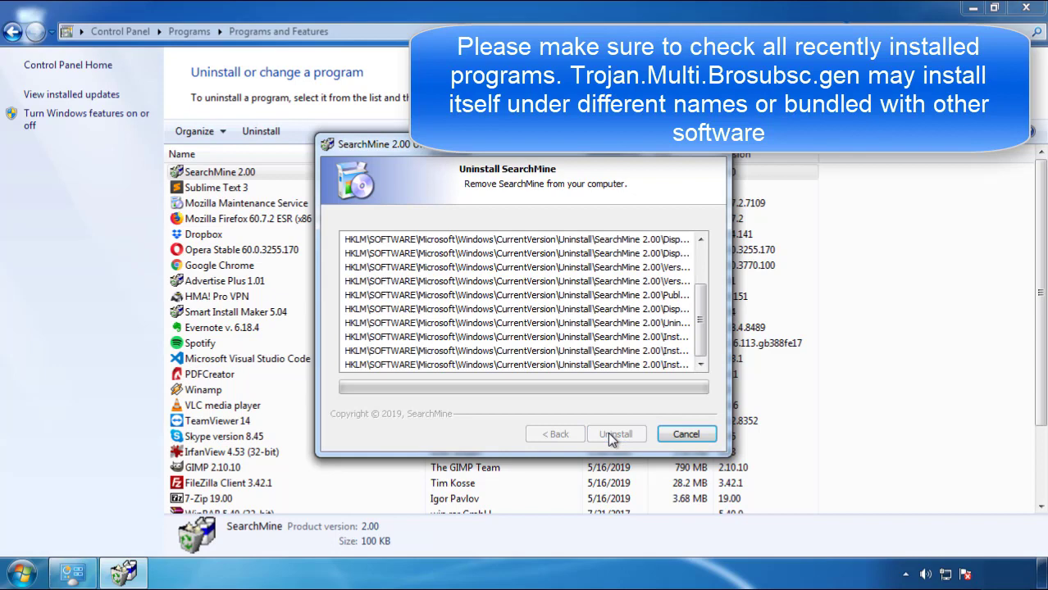
{"action": "left_click", "coordinate": [611, 434]}
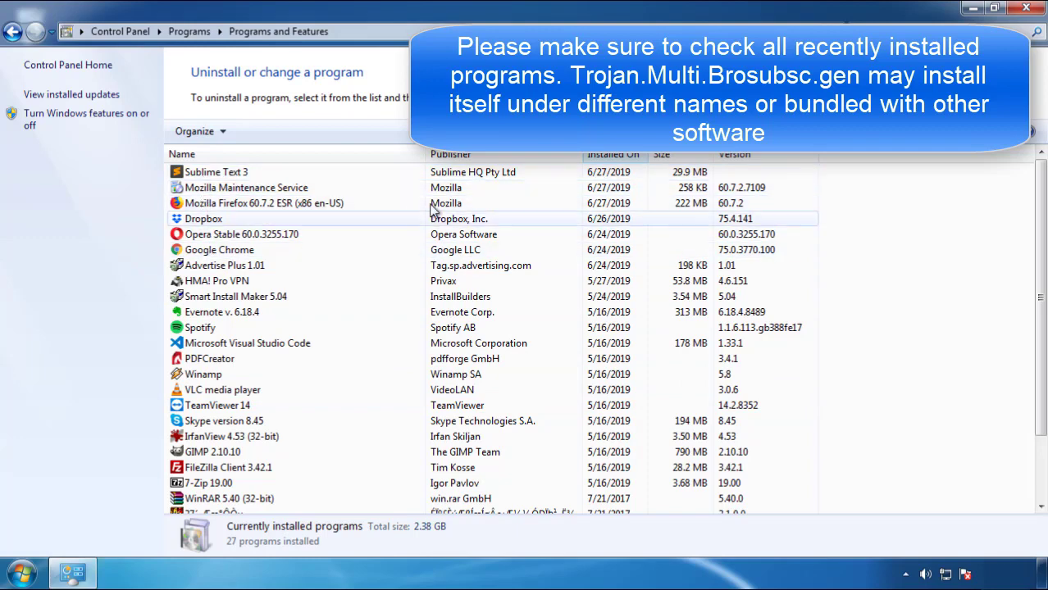
{"action": "left_click", "coordinate": [1027, 9]}
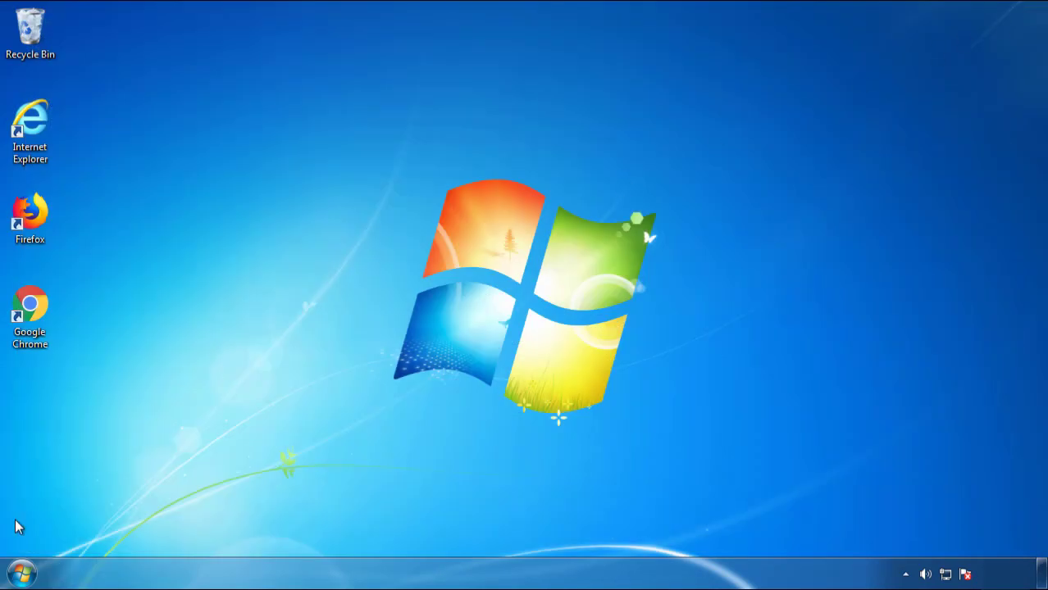
- Restart the computer and boot it into Safe Mode from the advanced boot options
{"action": "left_click", "coordinate": [20, 573]}
{"action": "mouse_move", "coordinate": [284, 532]}
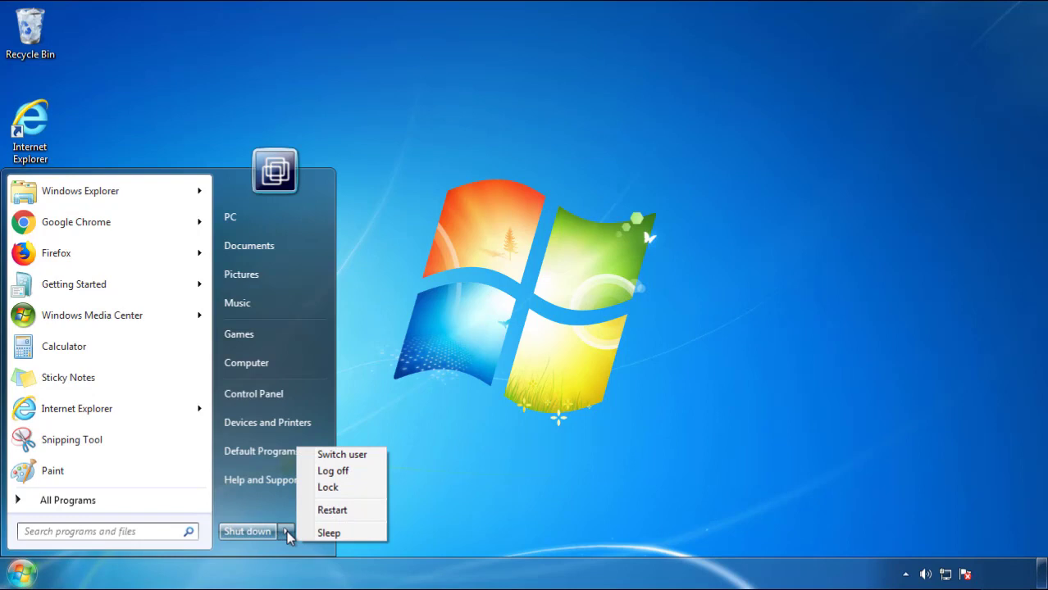
{"action": "left_click", "coordinate": [544, 459]}
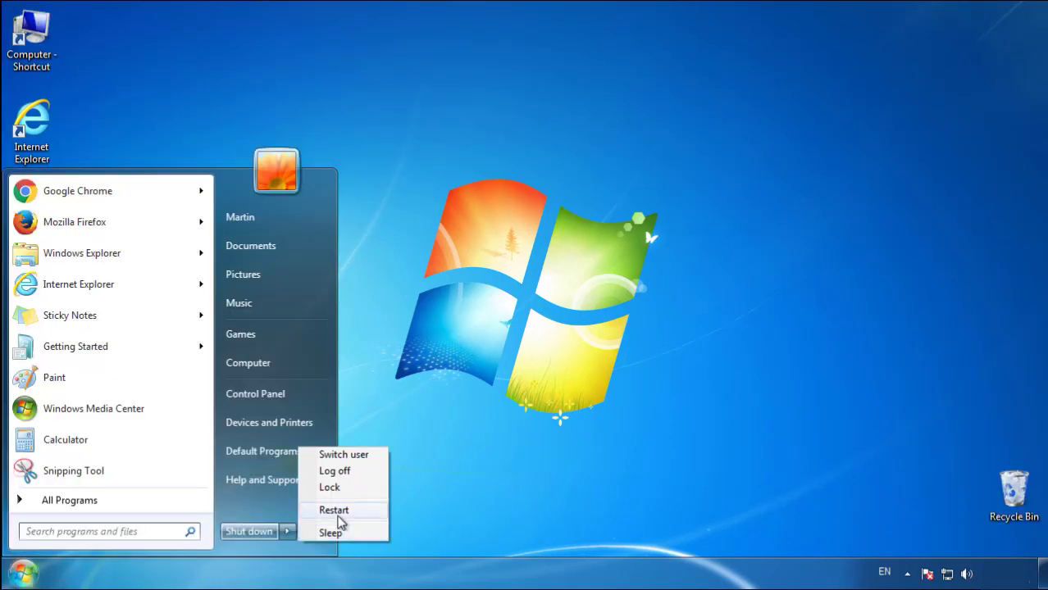
{"action": "left_click", "coordinate": [338, 513]}
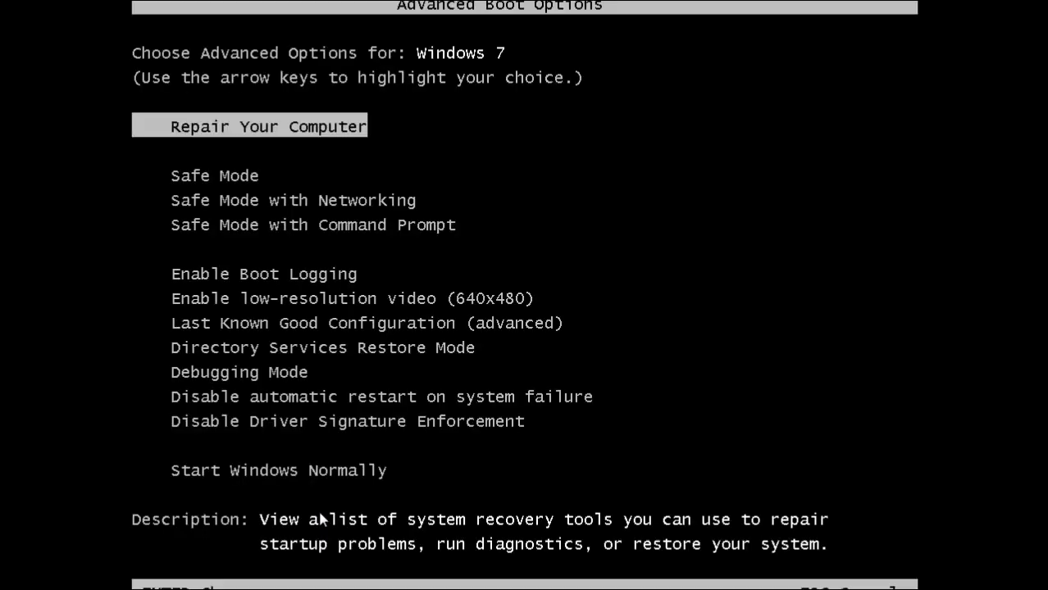
{"action": "key", "text": "Down"}
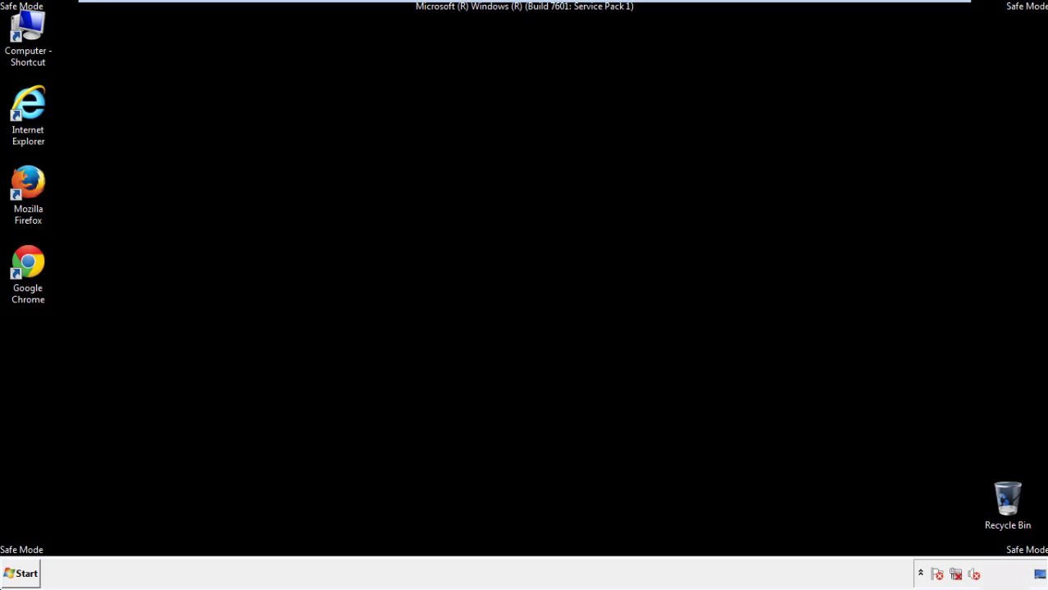
- Launch Mozilla Firefox and decline making it the default browser
{"action": "double_click", "coordinate": [33, 188]}
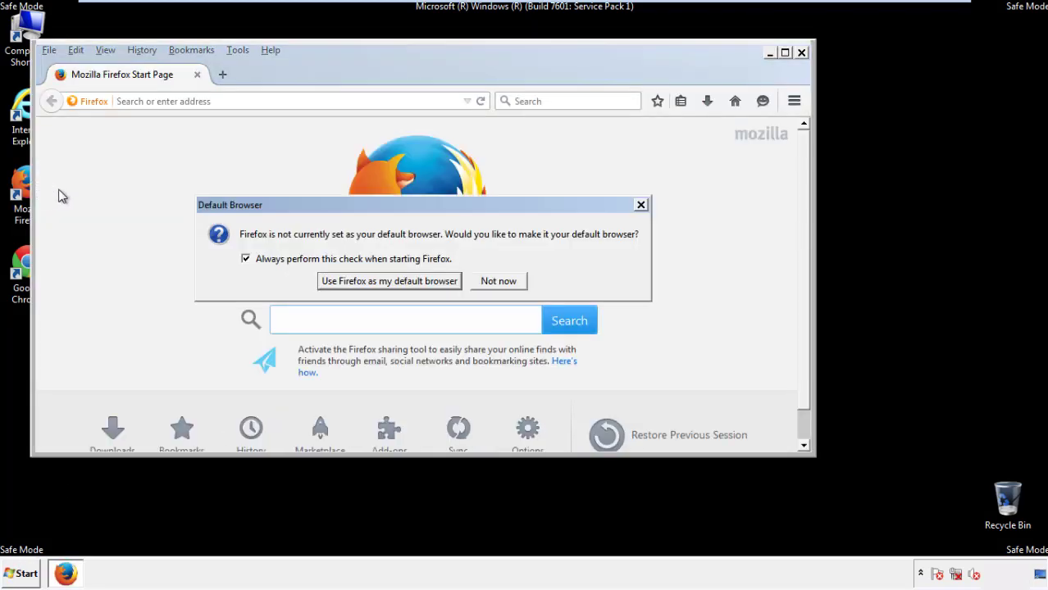
{"action": "left_click", "coordinate": [502, 281]}
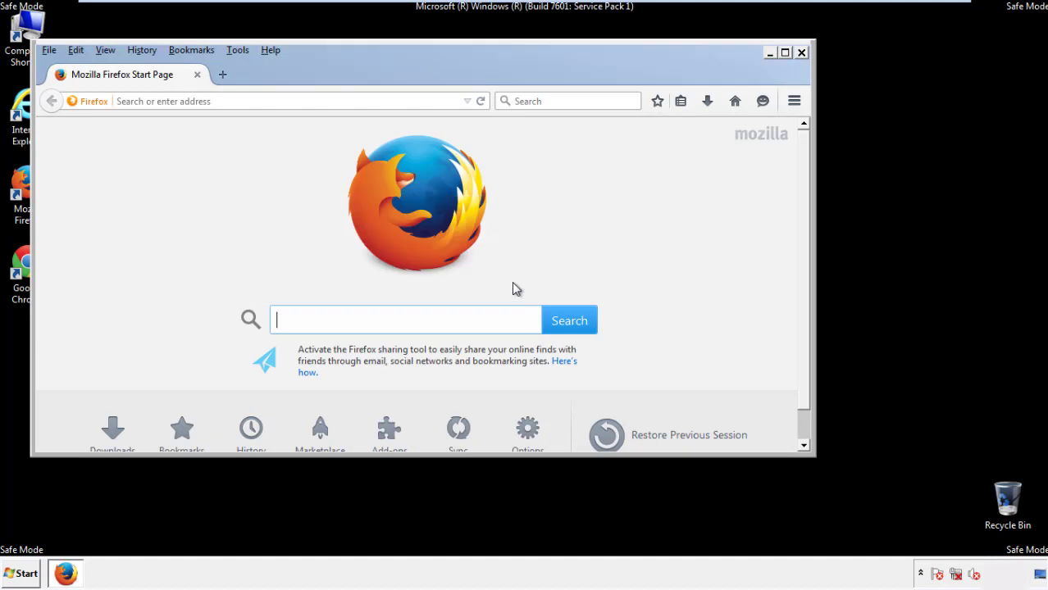
- Hide the Firefox menu bar and show it again
{"action": "right_click", "coordinate": [321, 68]}
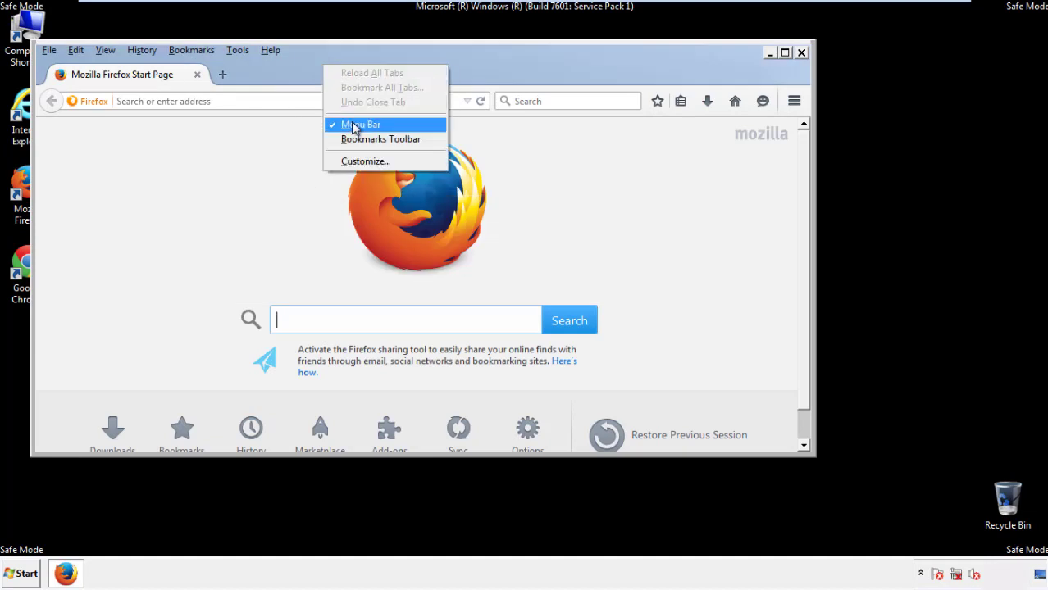
{"action": "left_click", "coordinate": [351, 123]}
{"action": "right_click", "coordinate": [330, 68]}
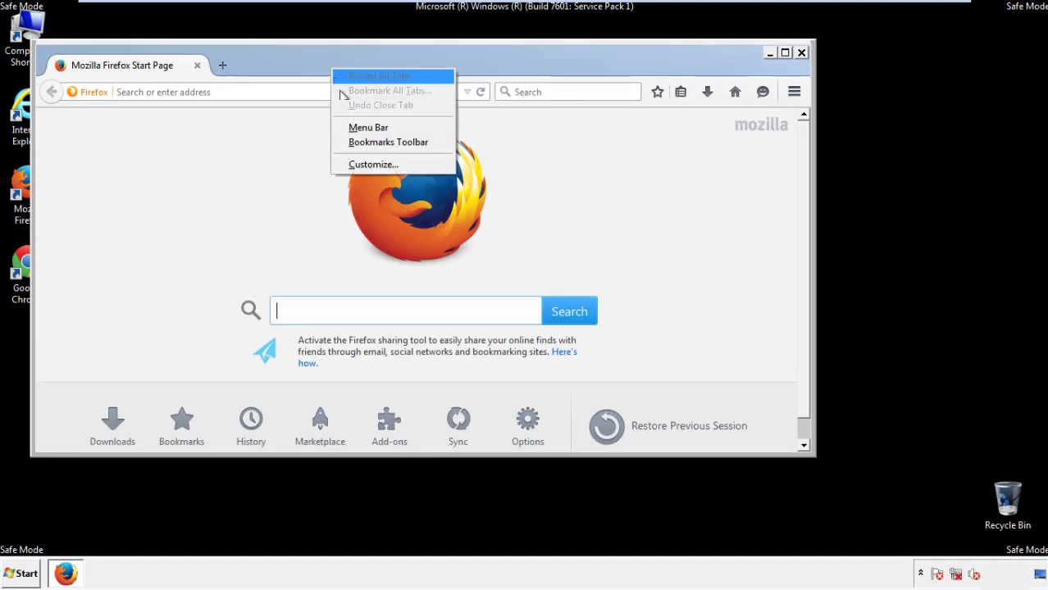
{"action": "left_click", "coordinate": [352, 129]}
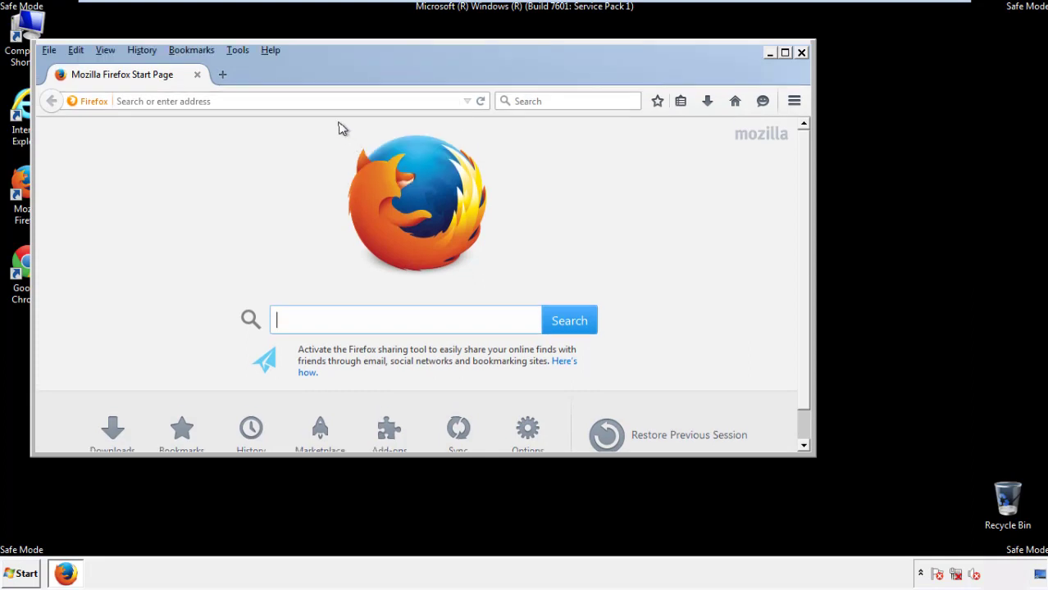
- Clear the Firefox history for the time range Everything, including cookies, cache, active logins, offline website data and site preferences
{"action": "left_click", "coordinate": [150, 54]}
{"action": "left_click", "coordinate": [160, 83]}
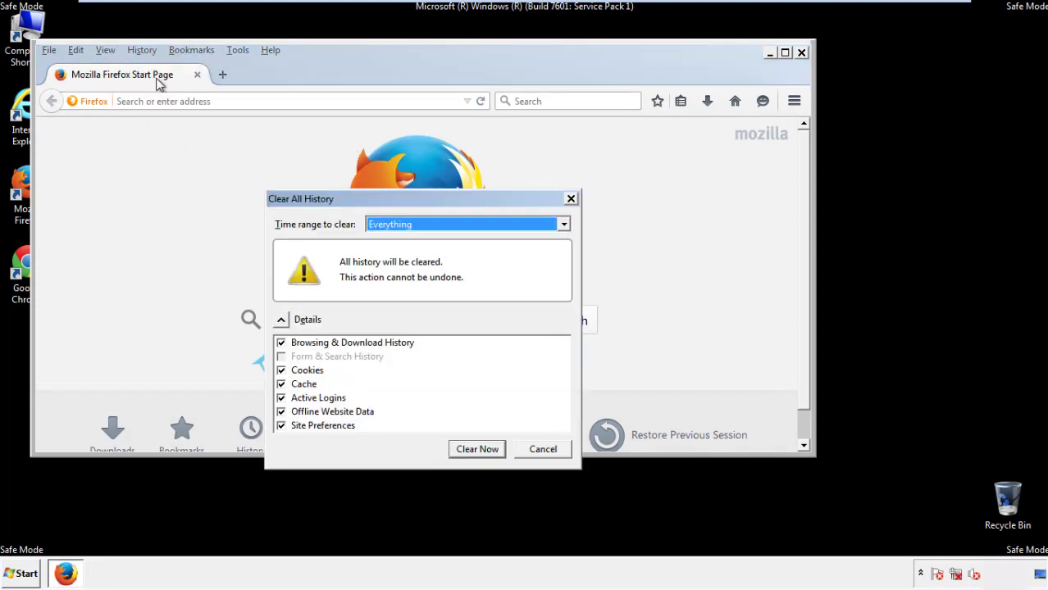
{"action": "left_click", "coordinate": [390, 228]}
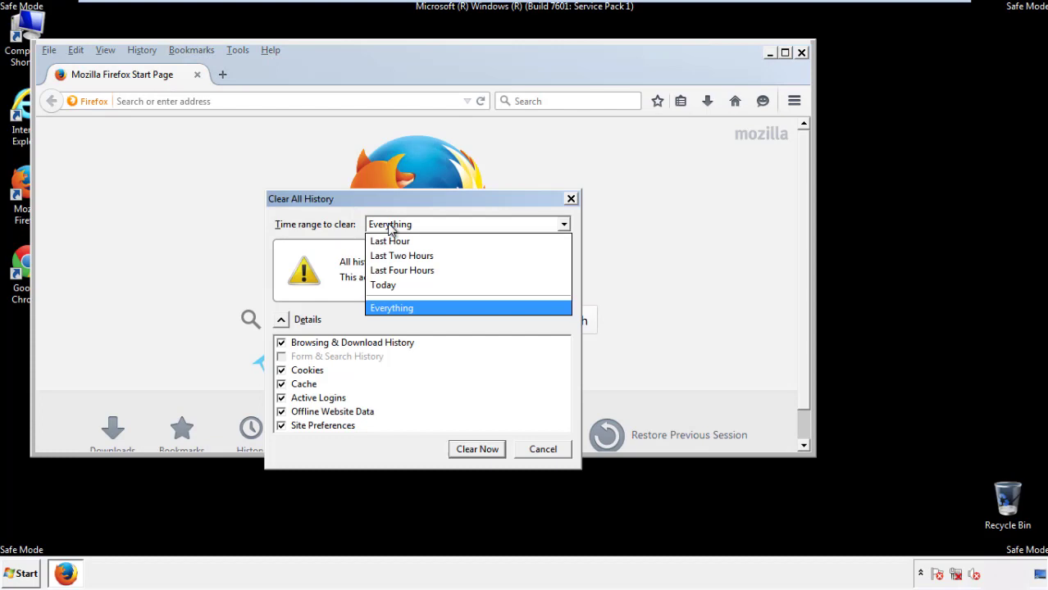
{"action": "left_click", "coordinate": [391, 305]}
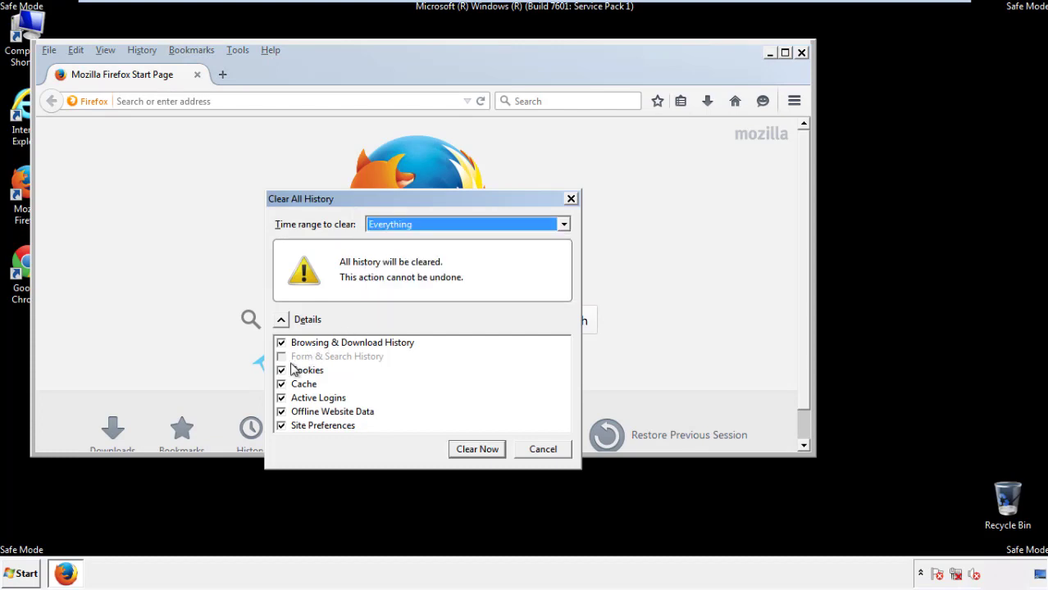
{"action": "left_click", "coordinate": [280, 412]}
{"action": "left_click", "coordinate": [281, 411]}
{"action": "left_click", "coordinate": [281, 427]}
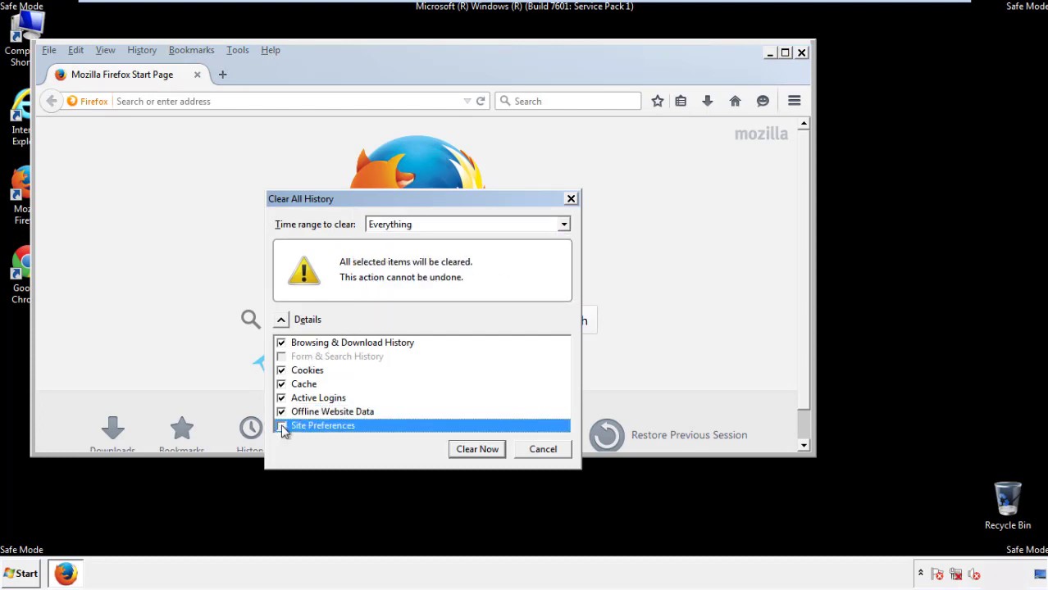
{"action": "left_click", "coordinate": [281, 426]}
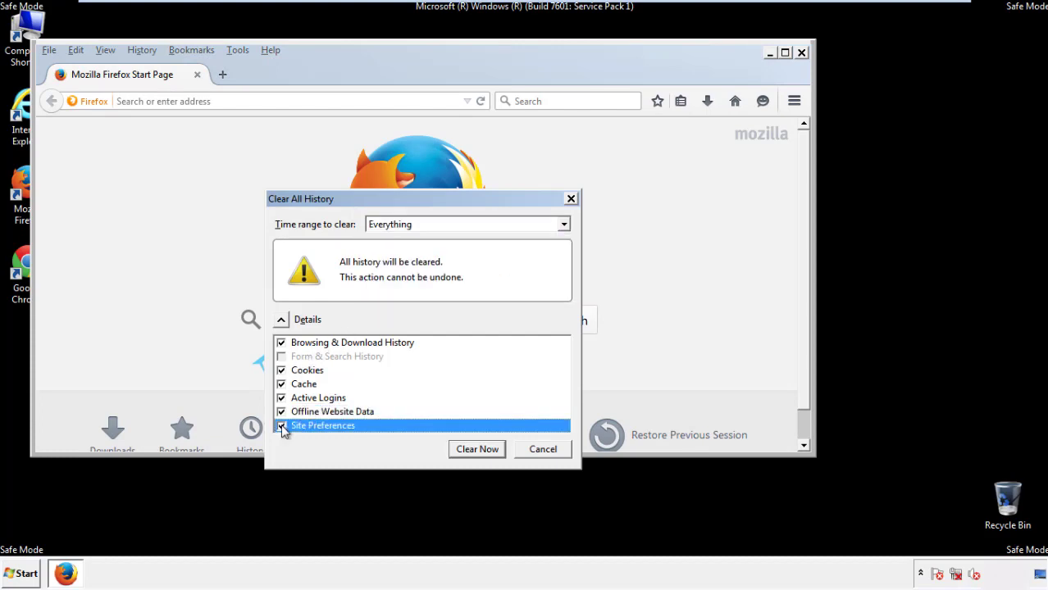
{"action": "left_click", "coordinate": [476, 450]}
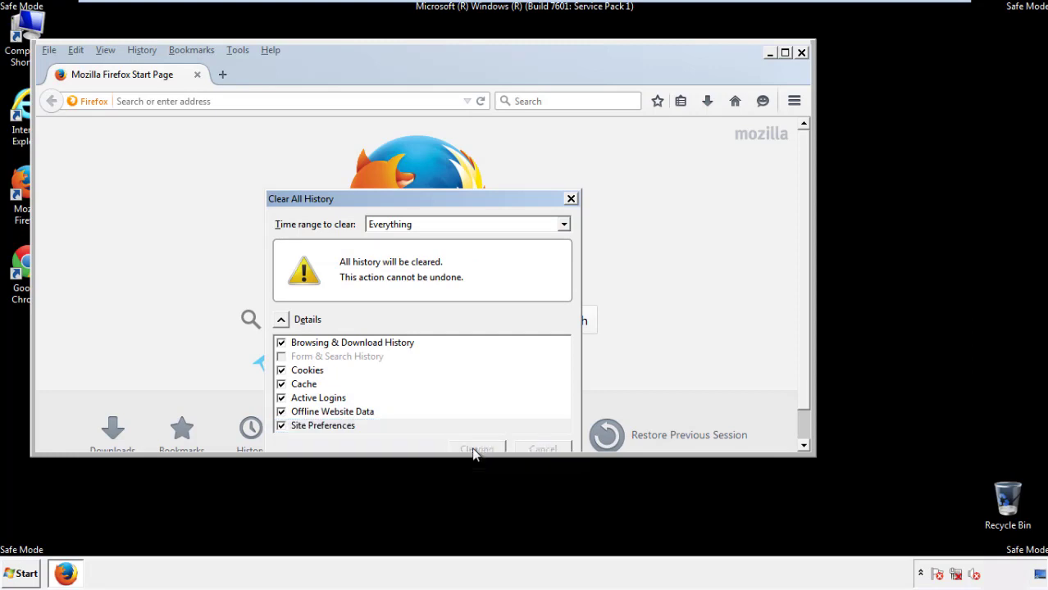
- Refresh Firefox from its troubleshooting information, finish the import wizard without changing the default browser, and close Firefox
{"action": "left_click", "coordinate": [270, 49]}
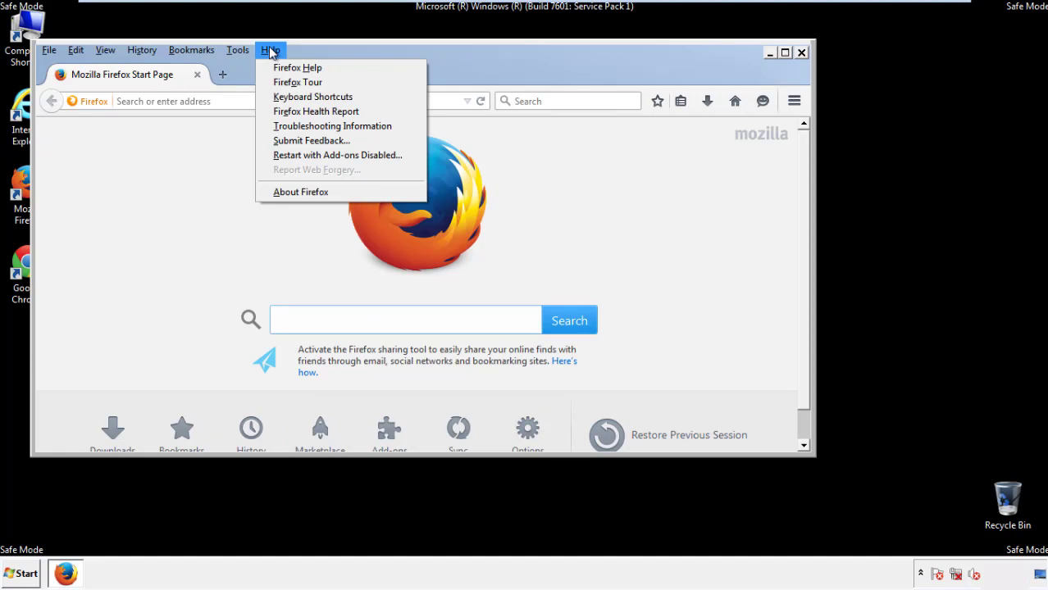
{"action": "left_click", "coordinate": [303, 126]}
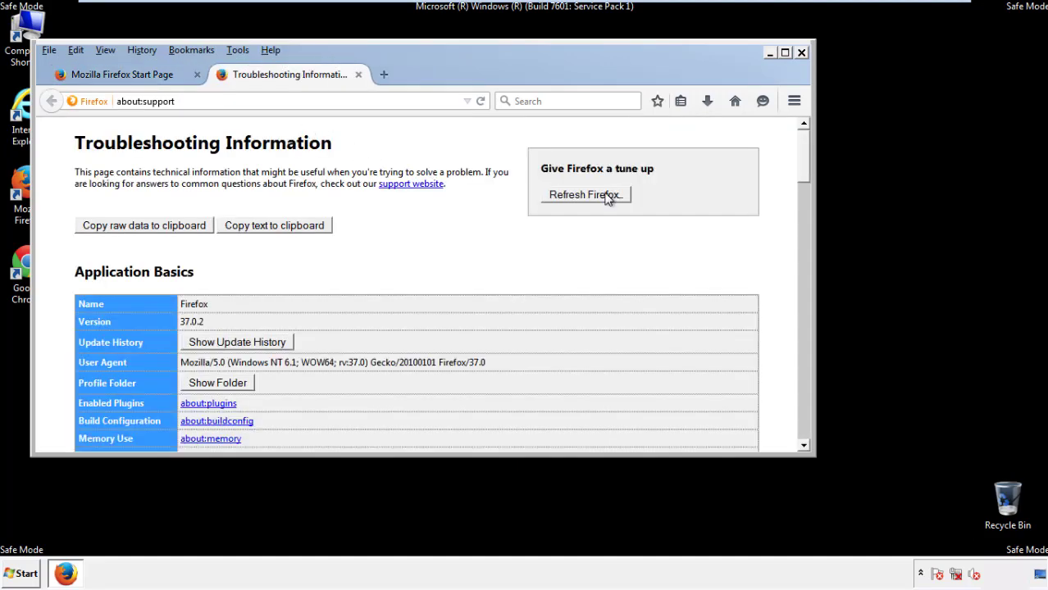
{"action": "left_click", "coordinate": [585, 195]}
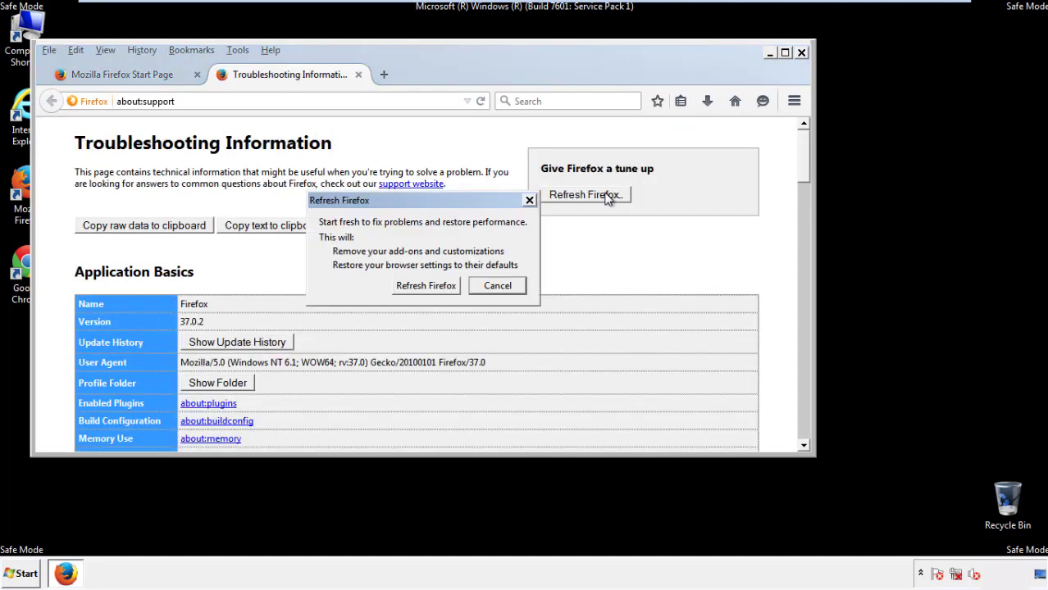
{"action": "left_click", "coordinate": [427, 288]}
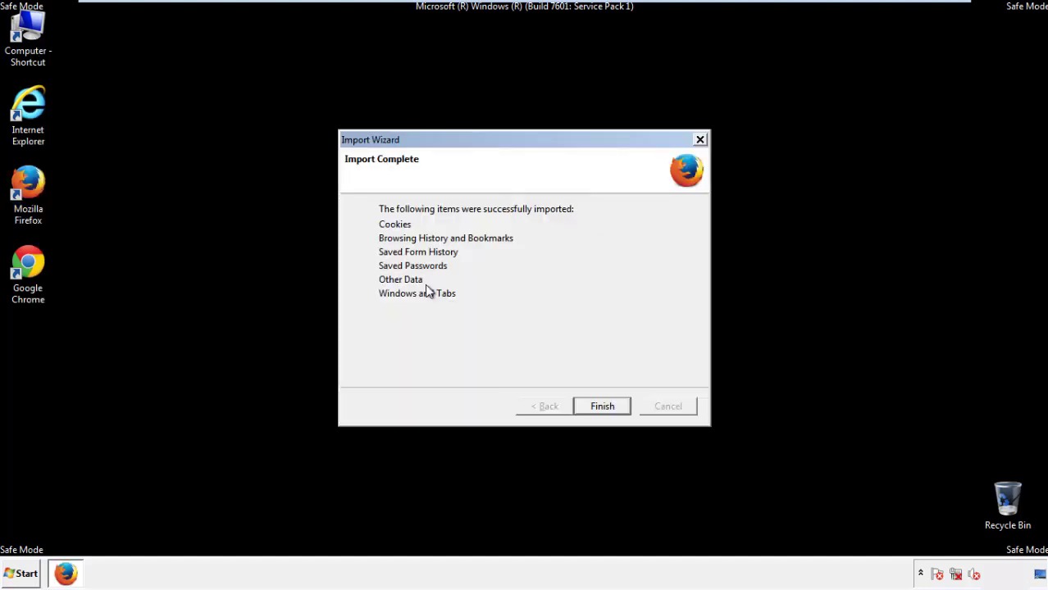
{"action": "left_click", "coordinate": [603, 407]}
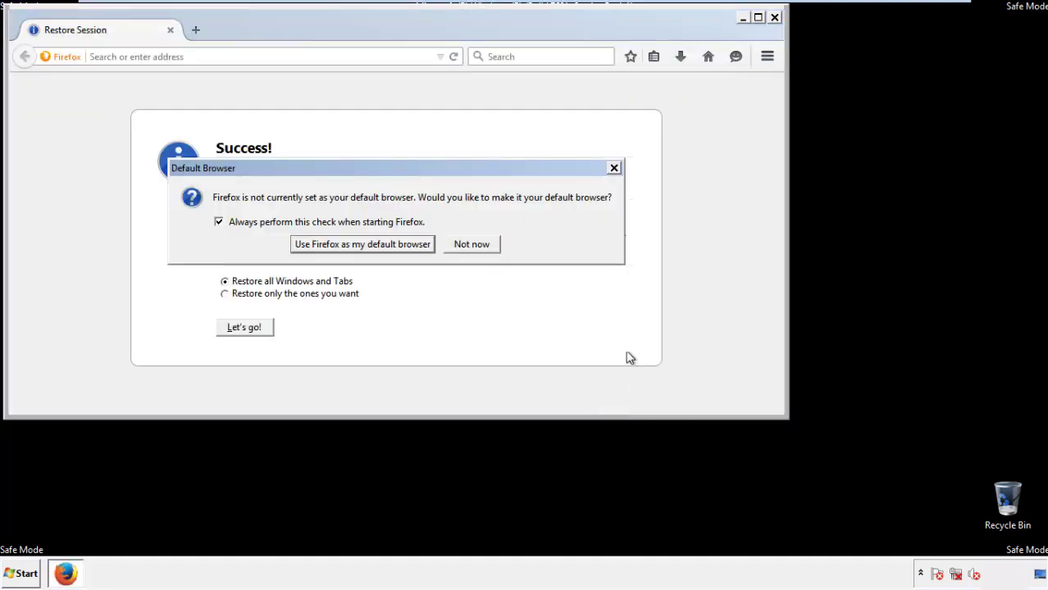
{"action": "left_click", "coordinate": [474, 244]}
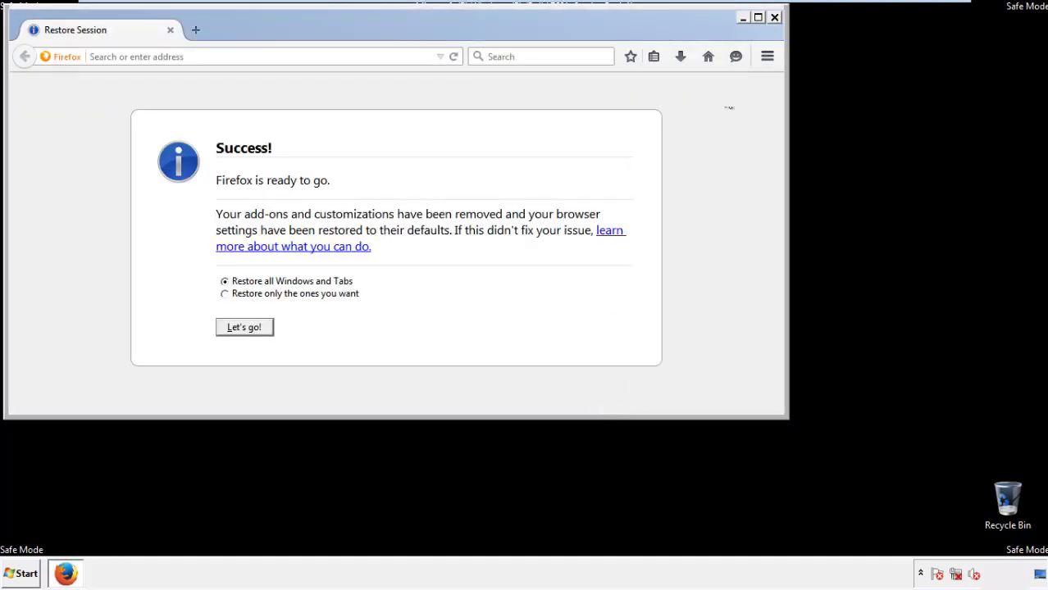
{"action": "left_click", "coordinate": [774, 17]}
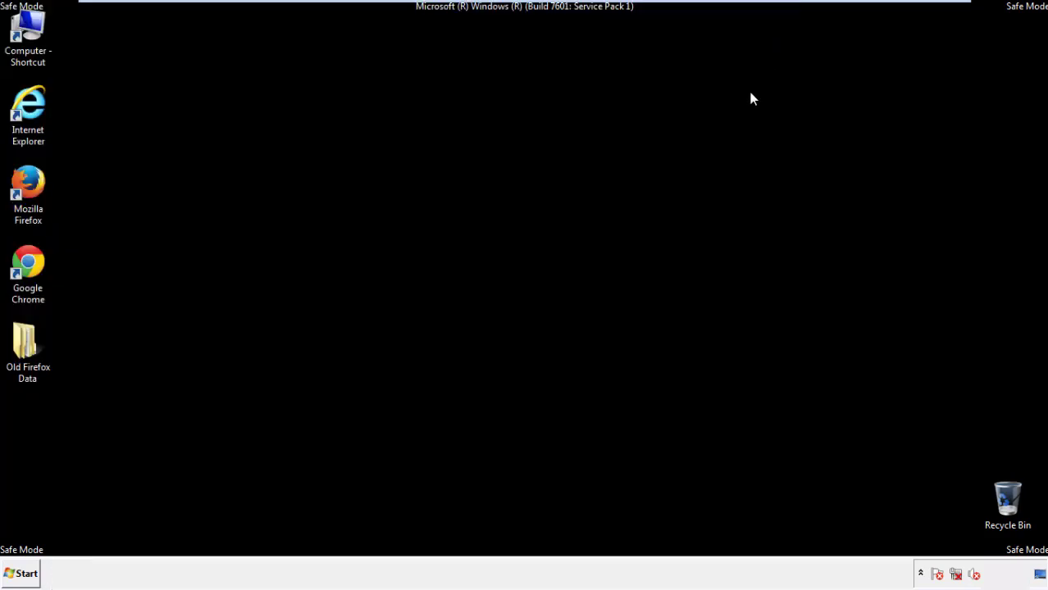
- Launch Google Chrome and stop it from asking about being the default browser
{"action": "left_click", "coordinate": [26, 261]}
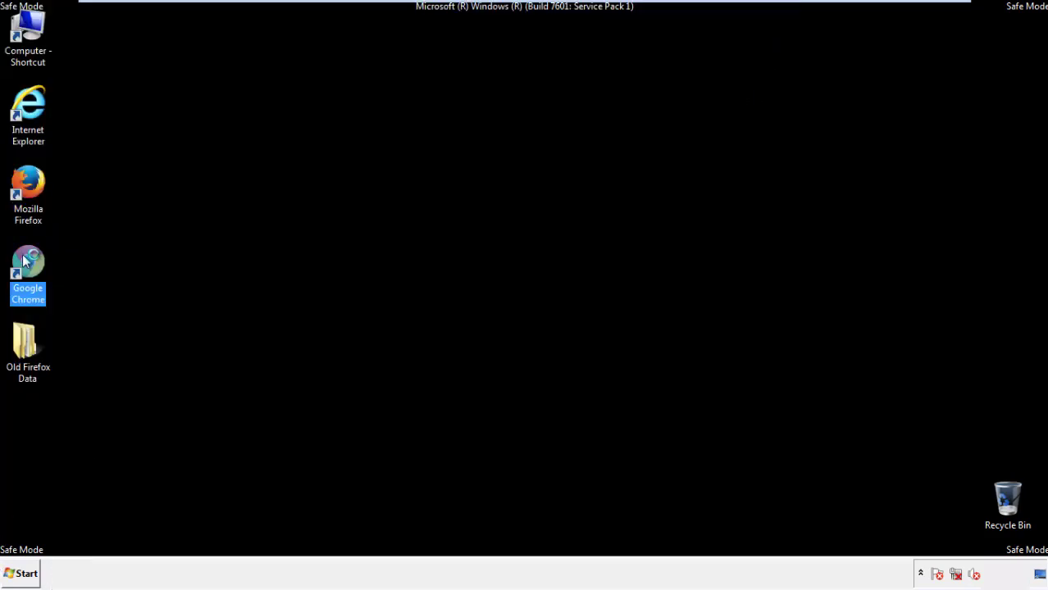
{"action": "double_click", "coordinate": [25, 260]}
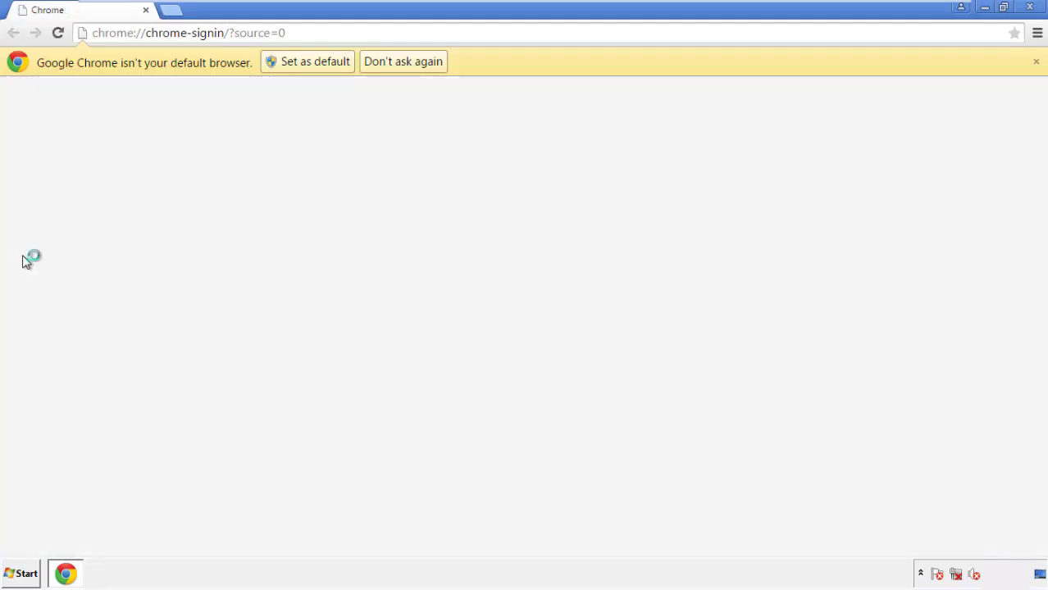
{"action": "left_click", "coordinate": [420, 62]}
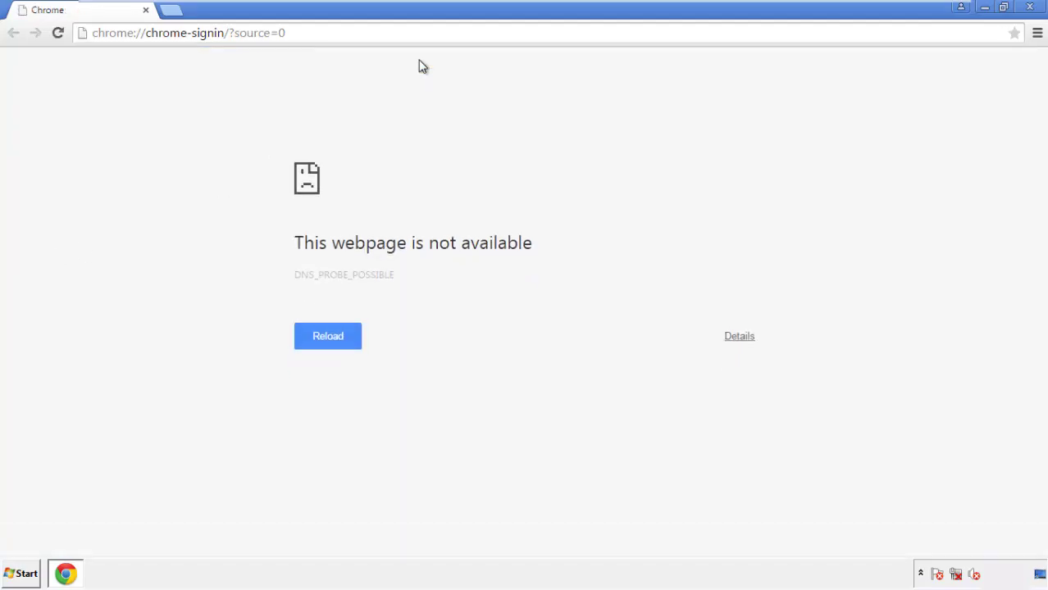
- Clear Chrome's browsing data from the beginning of time, including history, downloads, cookies, cached files, autofill form data and hosted app data
{"action": "left_click", "coordinate": [1037, 34]}
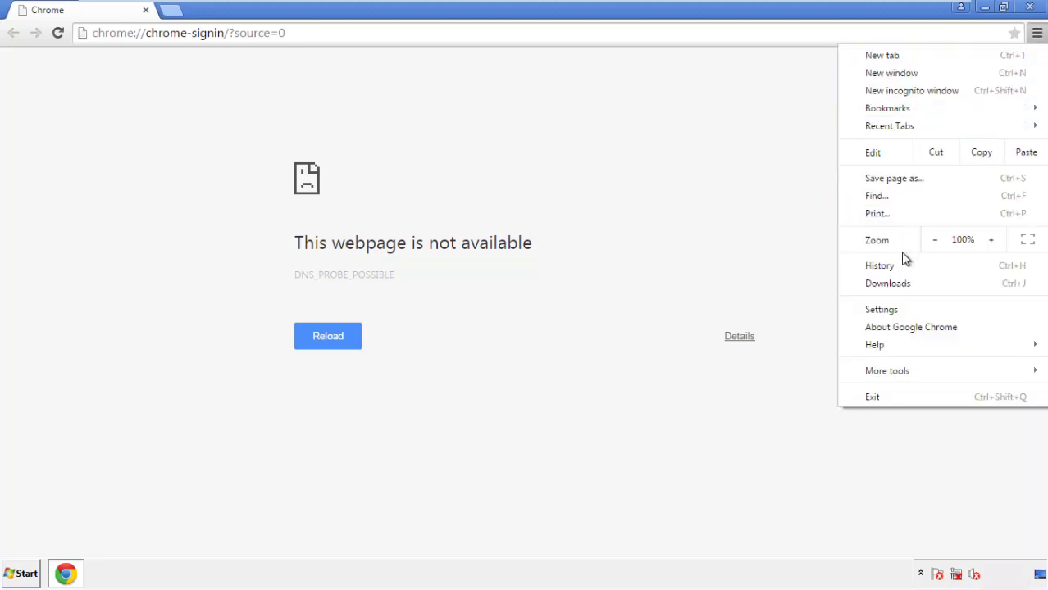
{"action": "left_click", "coordinate": [886, 309]}
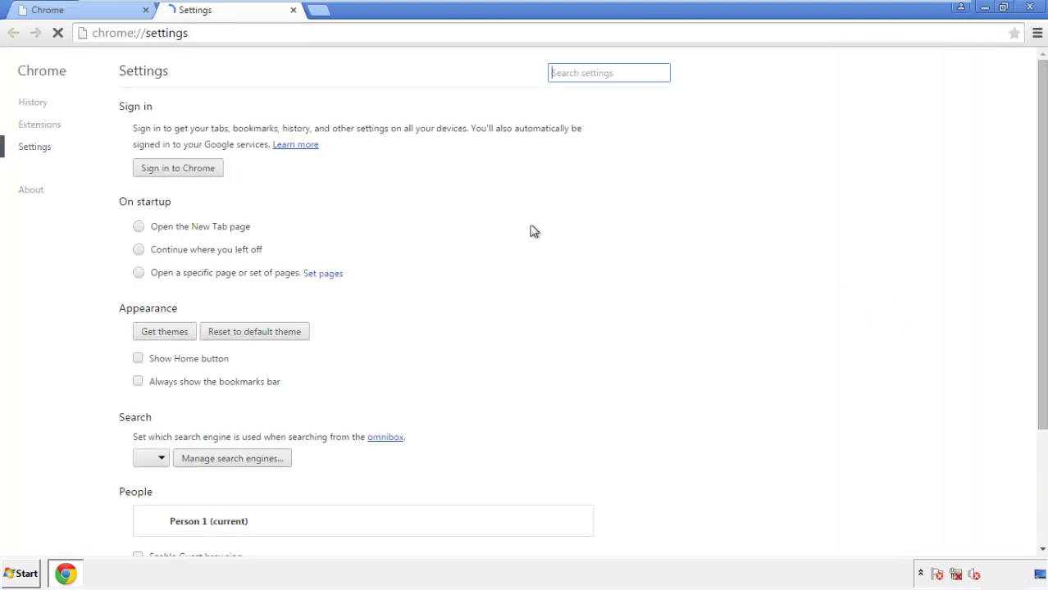
{"action": "left_click", "coordinate": [37, 105]}
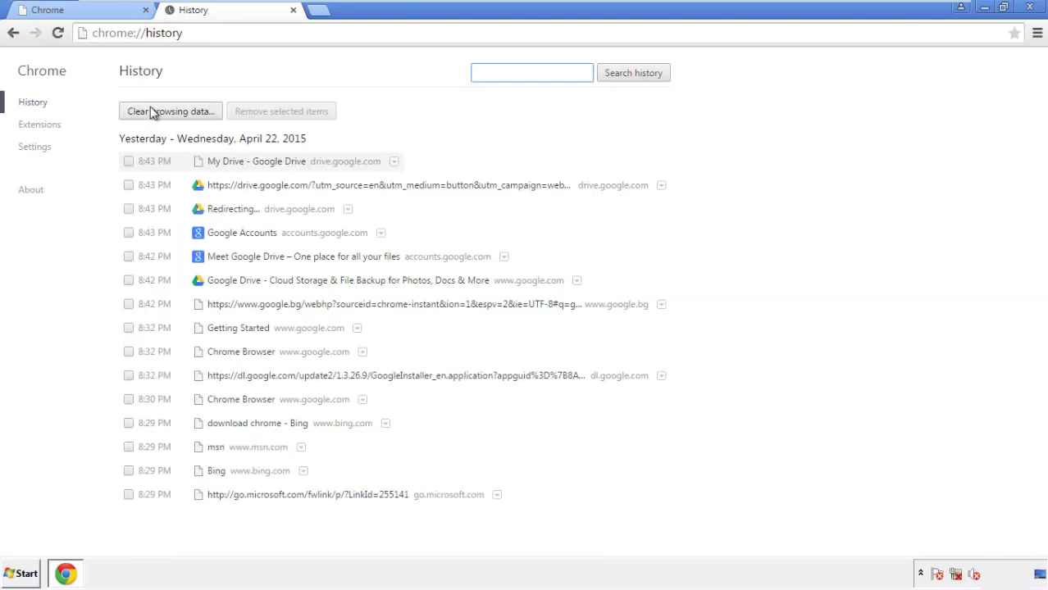
{"action": "left_click", "coordinate": [157, 113]}
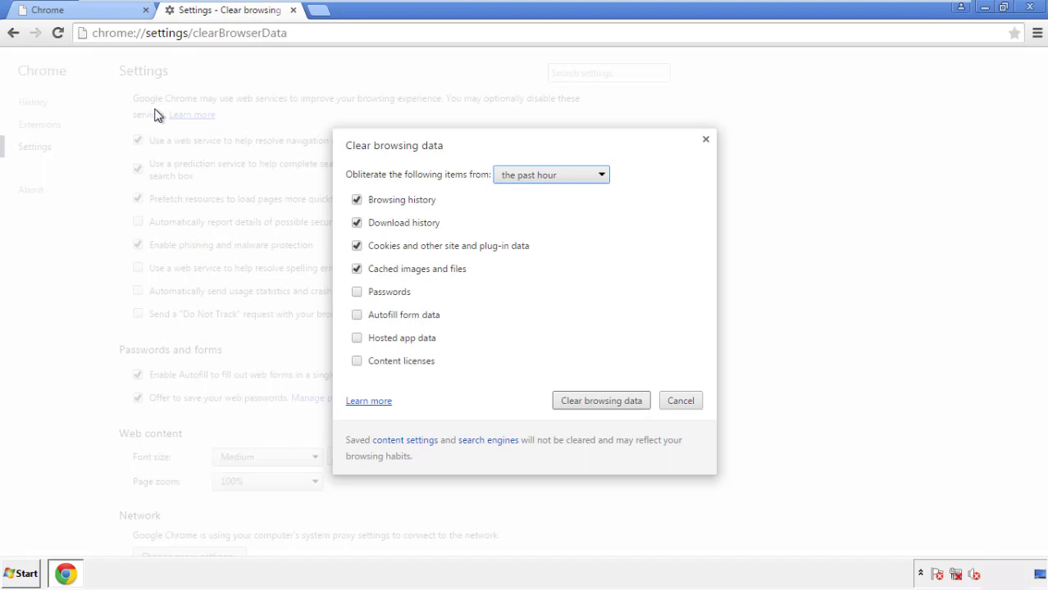
{"action": "left_click", "coordinate": [527, 175]}
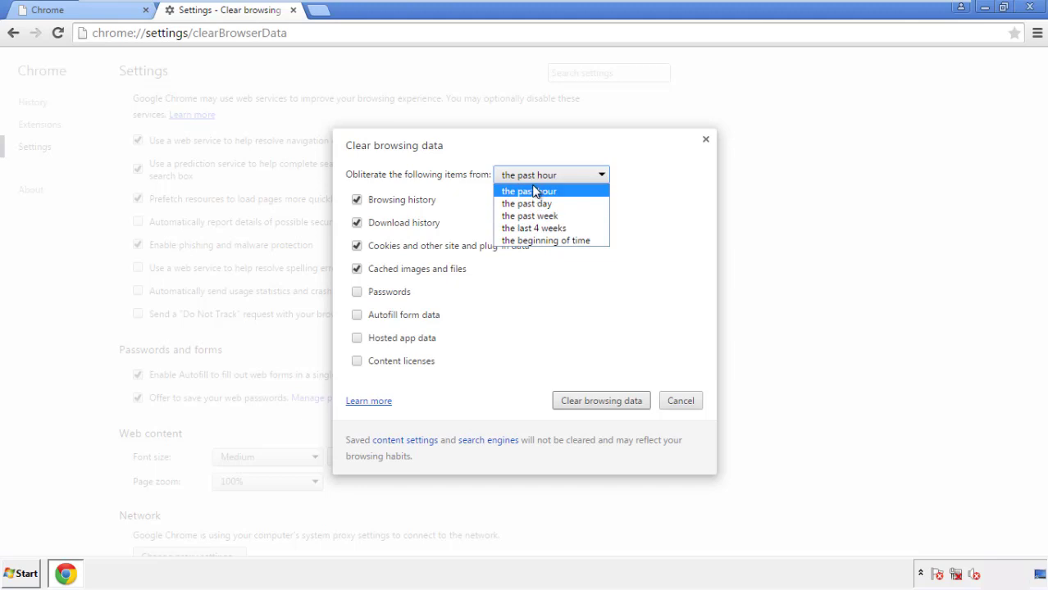
{"action": "left_click", "coordinate": [525, 241]}
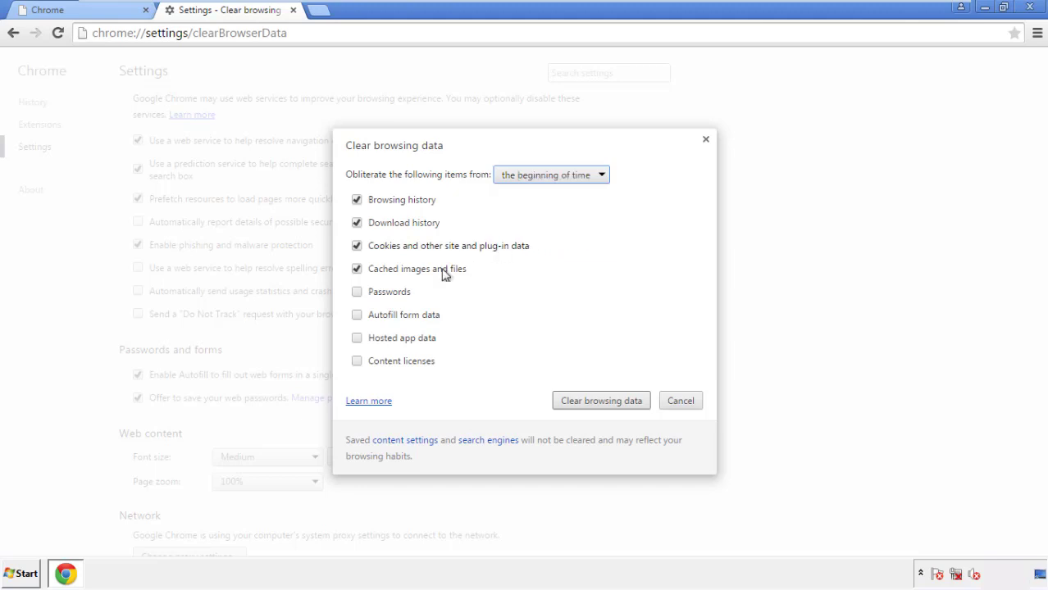
{"action": "left_click", "coordinate": [361, 316]}
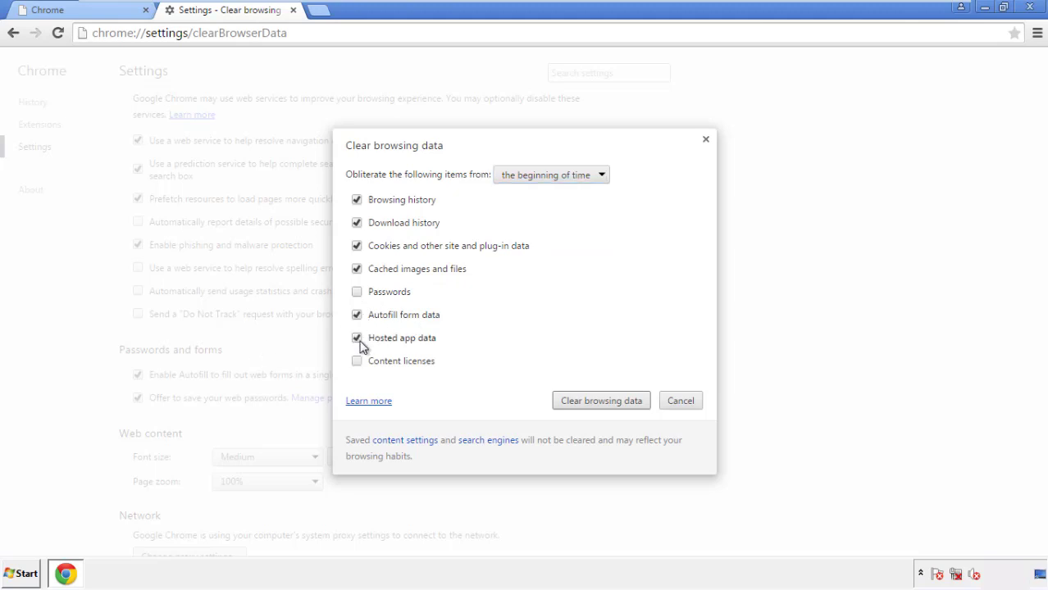
{"action": "left_click", "coordinate": [586, 404]}
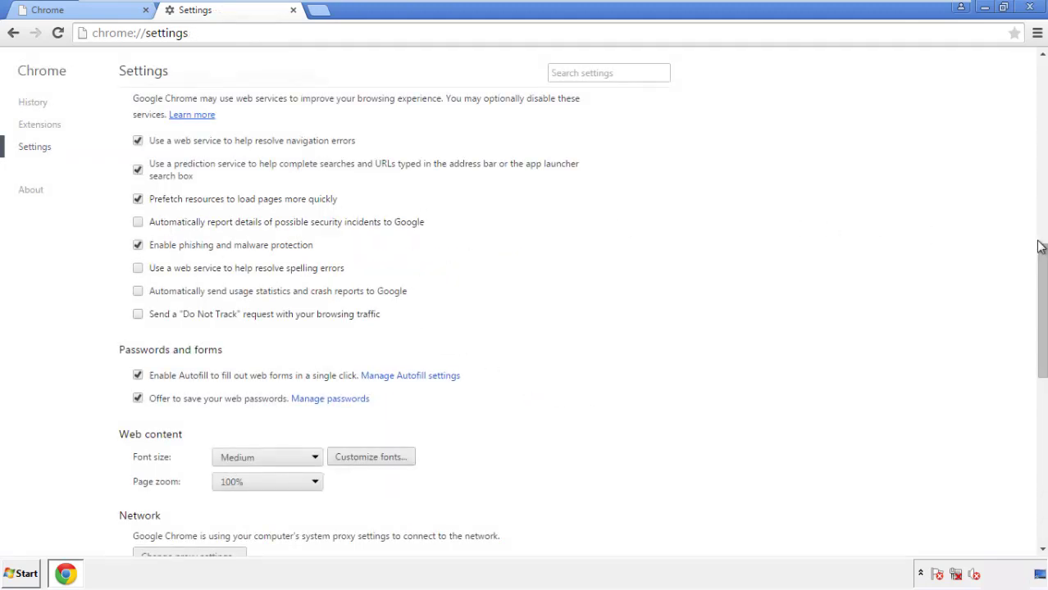
- Reset Chrome's settings to their original defaults and close the browser
{"action": "left_click_drag", "start_coordinate": [1039, 246], "coordinate": [1041, 449]}
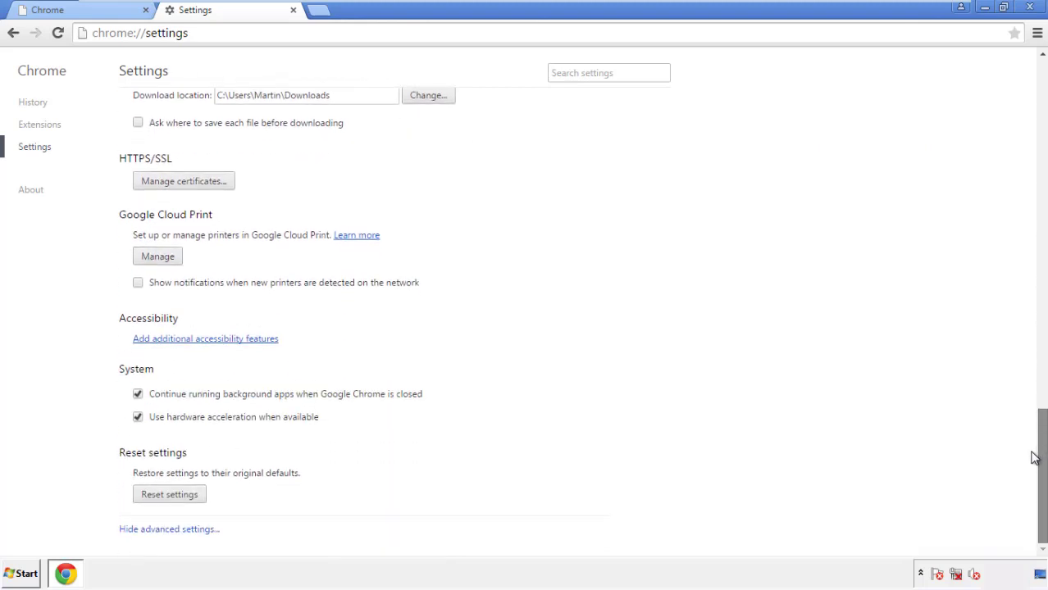
{"action": "left_click", "coordinate": [197, 497]}
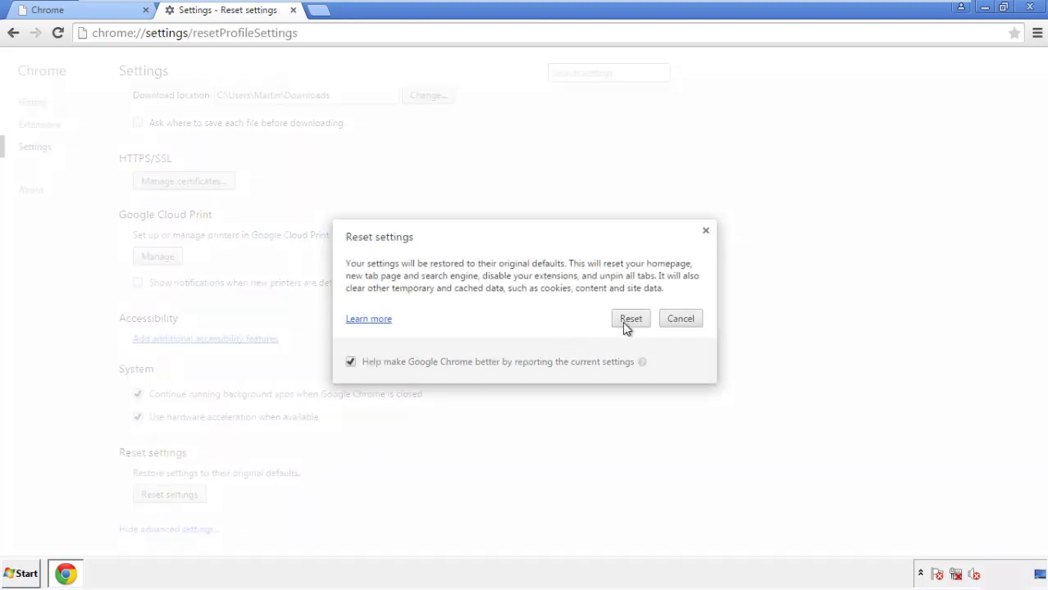
{"action": "left_click", "coordinate": [631, 318]}
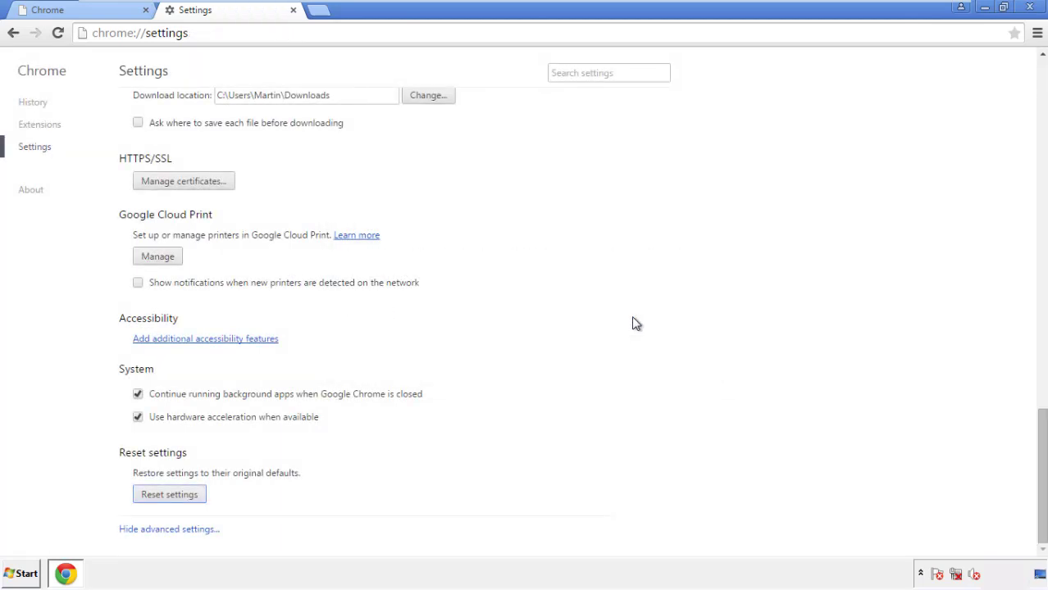
{"action": "left_click", "coordinate": [1026, 7]}
{"action": "left_click", "coordinate": [565, 266]}
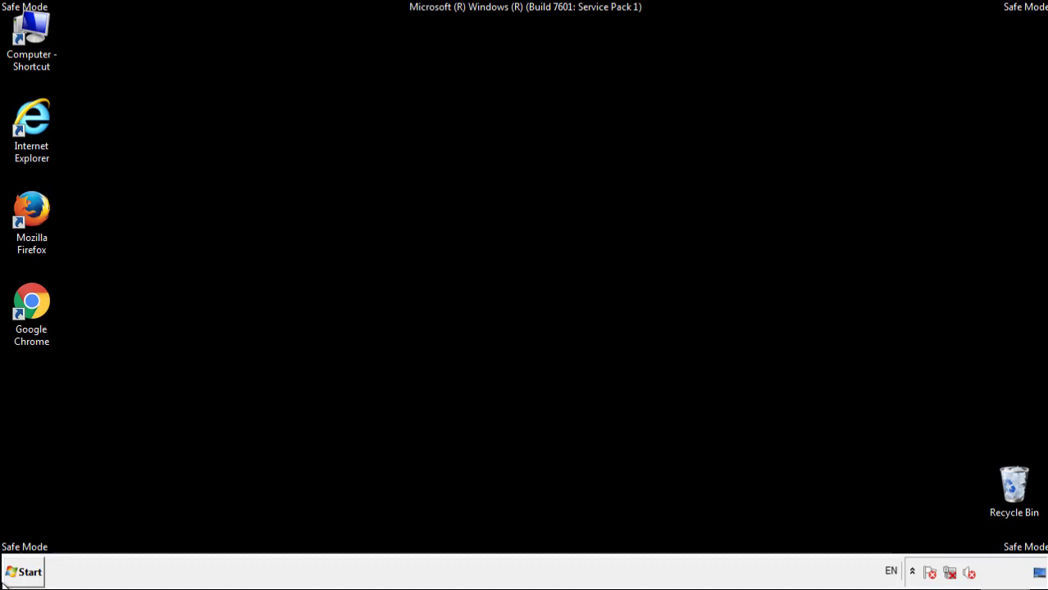
- Launch Firefox, remove the Search Mine extension from its add-ons, and close the browser
{"action": "double_click", "coordinate": [40, 205]}
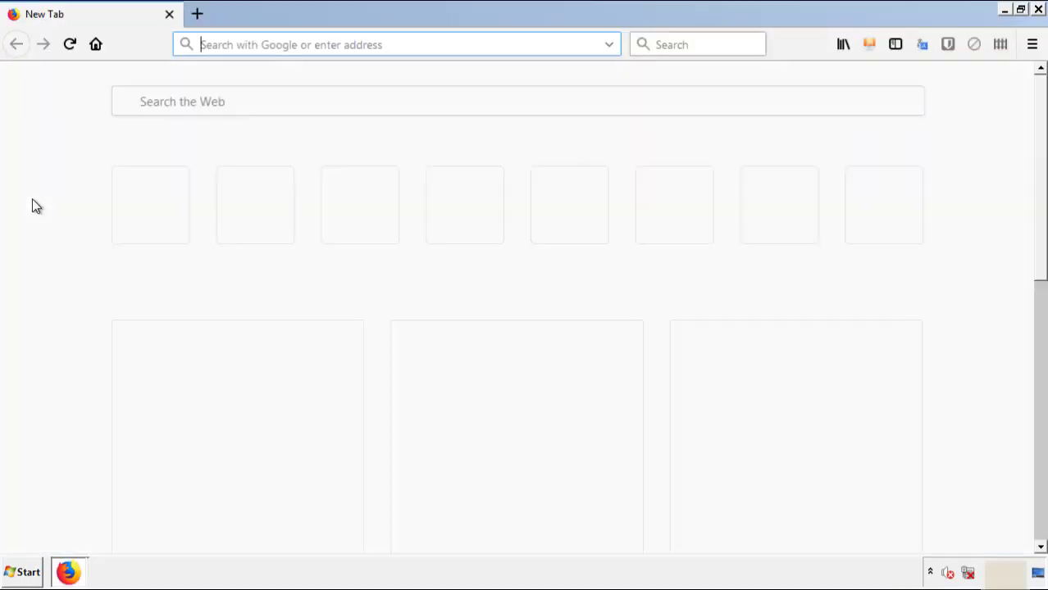
{"action": "left_click", "coordinate": [1031, 45]}
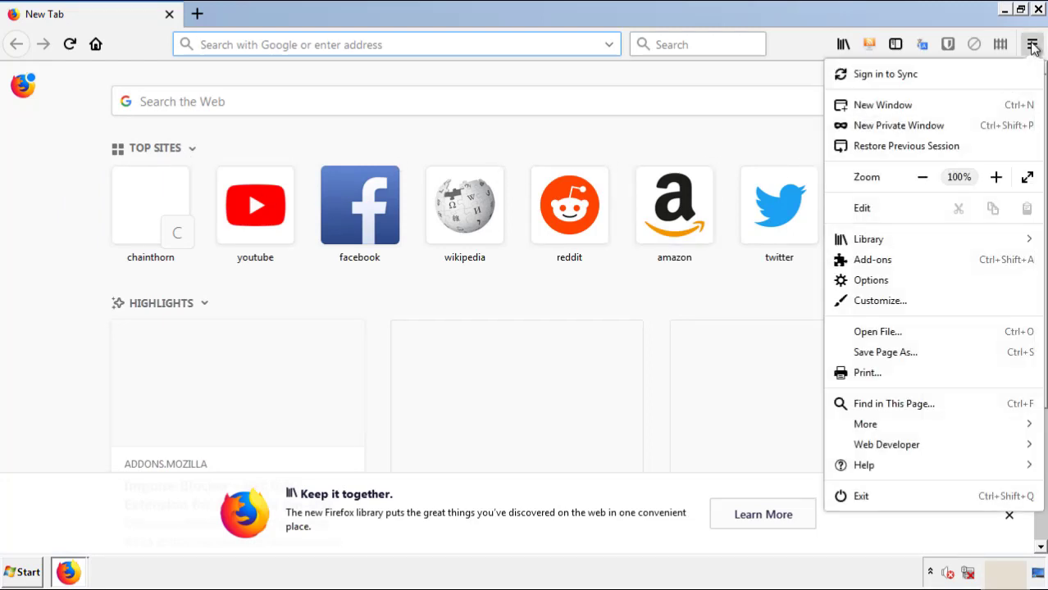
{"action": "left_click", "coordinate": [967, 266]}
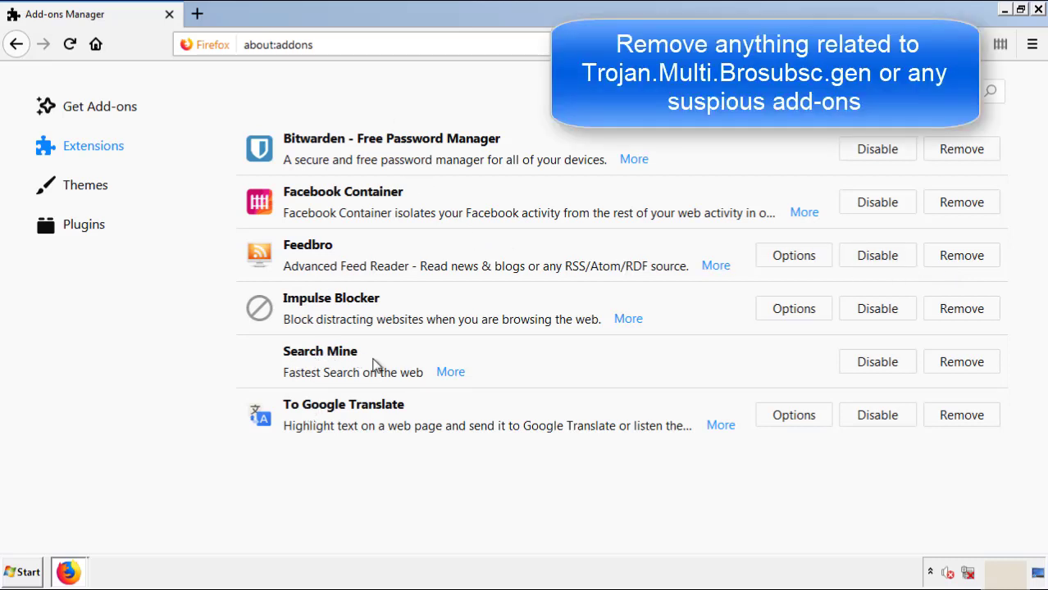
{"action": "left_click", "coordinate": [956, 368]}
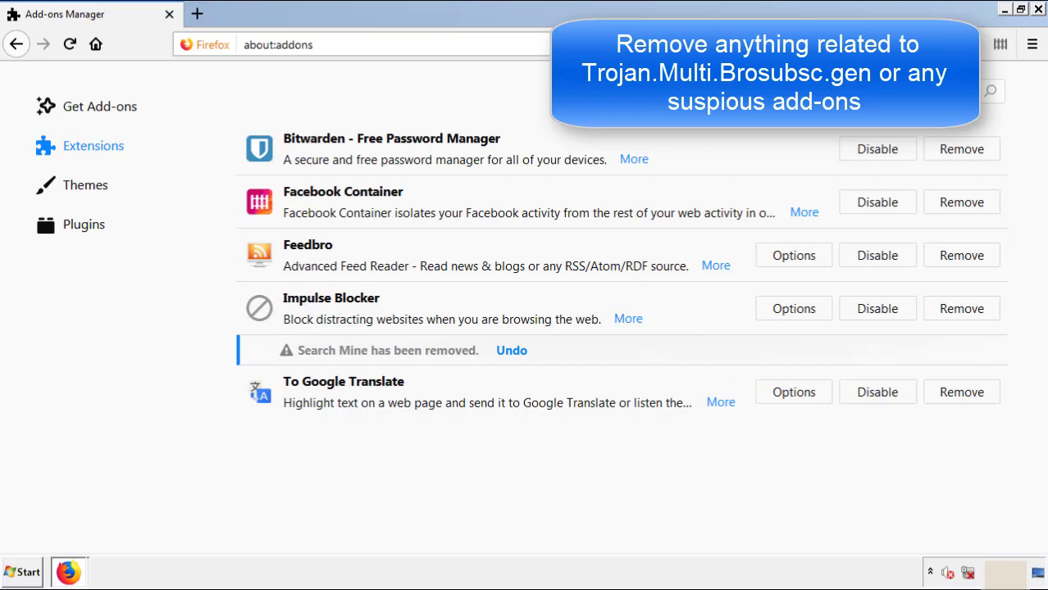
{"action": "left_click", "coordinate": [1038, 10]}
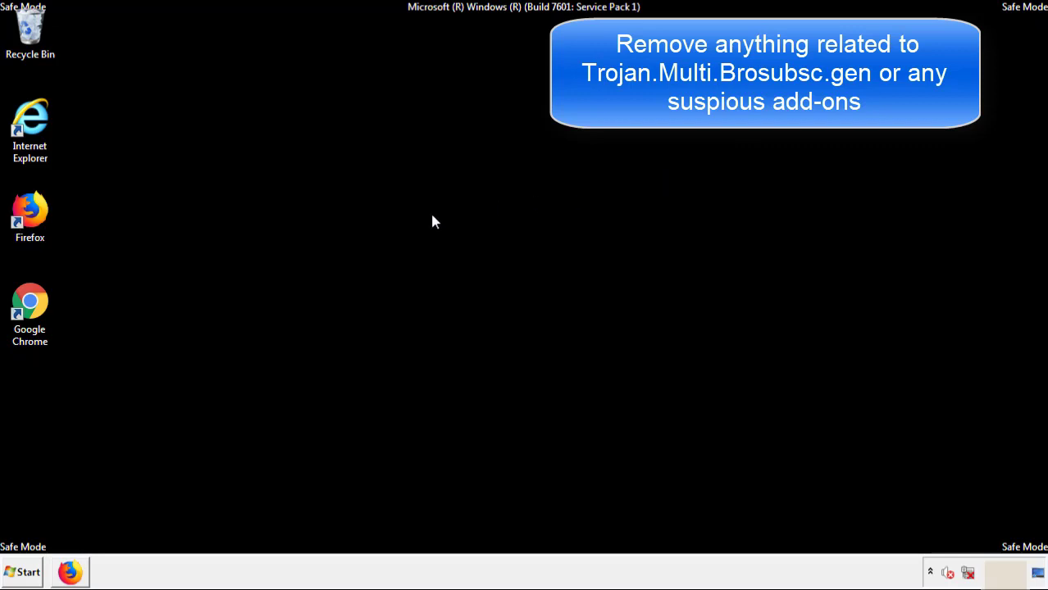
- Launch Google Chrome, remove the Search Mine extension, and close the browser
{"action": "double_click", "coordinate": [30, 302]}
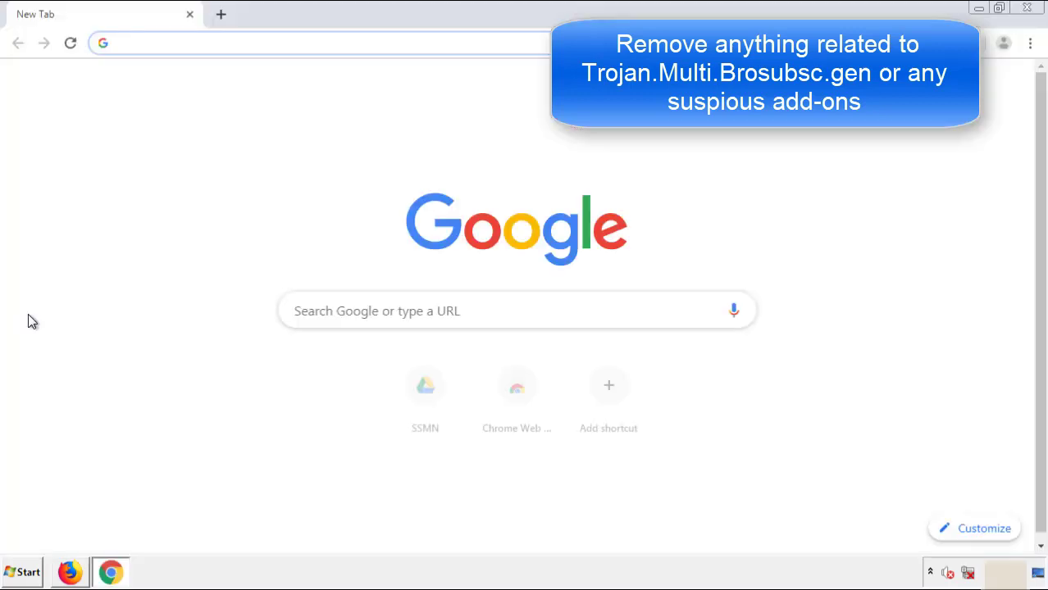
{"action": "left_click", "coordinate": [1030, 43]}
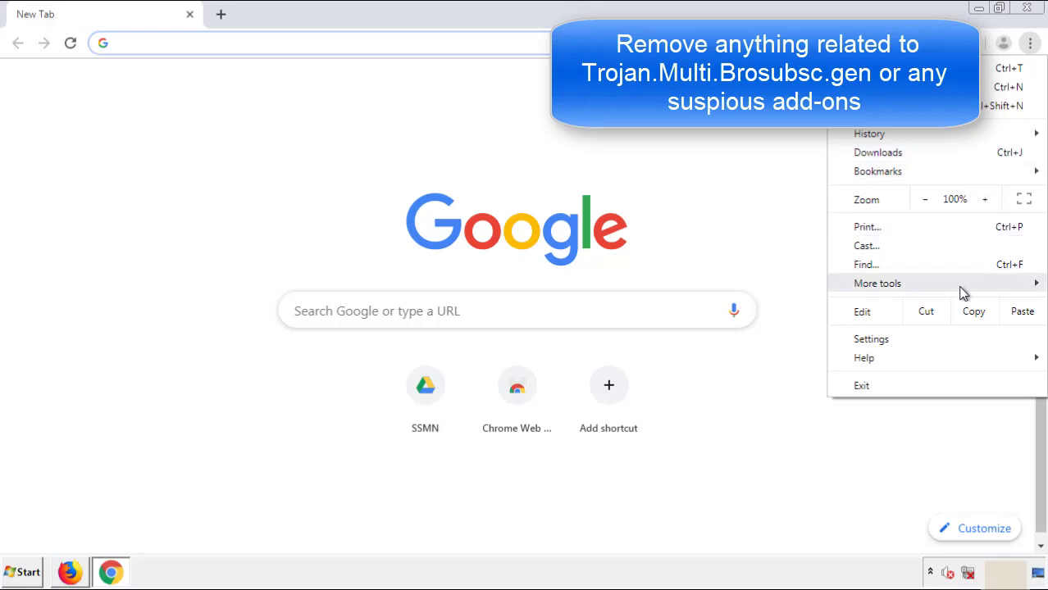
{"action": "mouse_move", "coordinate": [959, 288]}
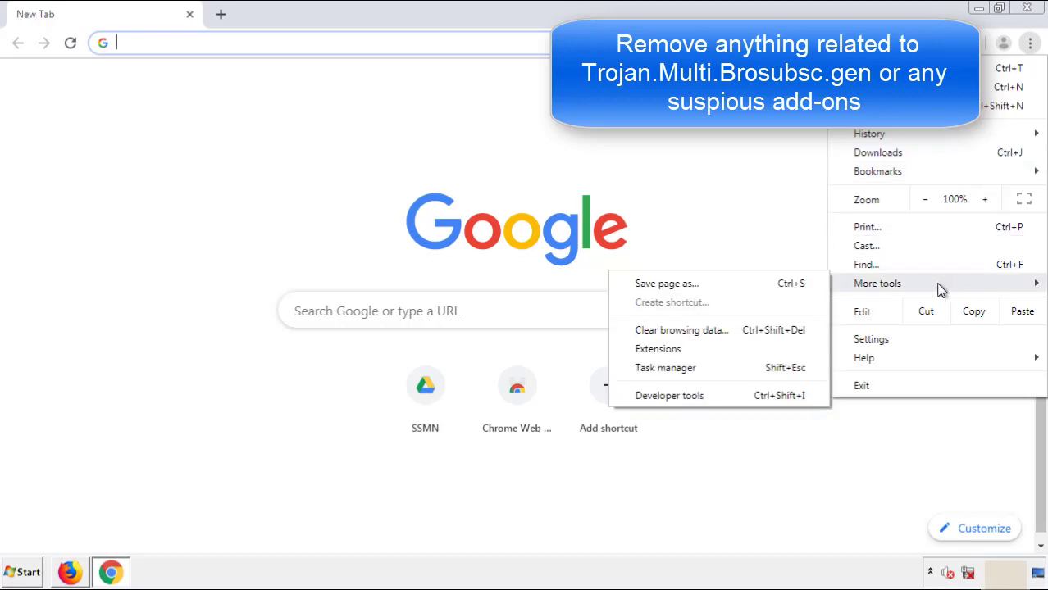
{"action": "left_click", "coordinate": [678, 345]}
{"action": "scroll", "coordinate": [297, 267], "scroll_direction": "down", "scroll_amount": 7}
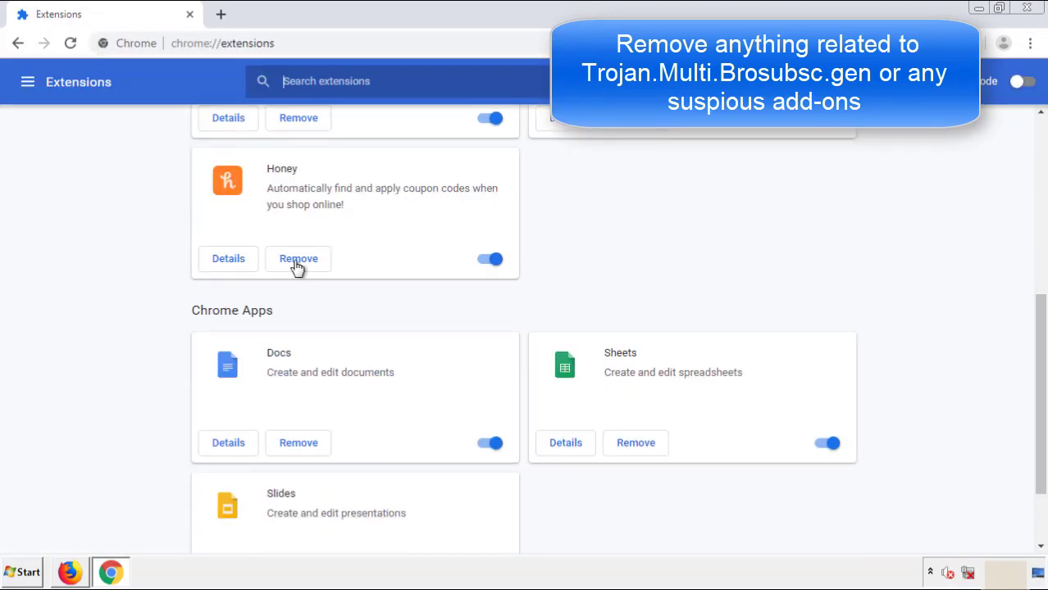
{"action": "scroll", "coordinate": [397, 294], "scroll_direction": "up", "scroll_amount": 7}
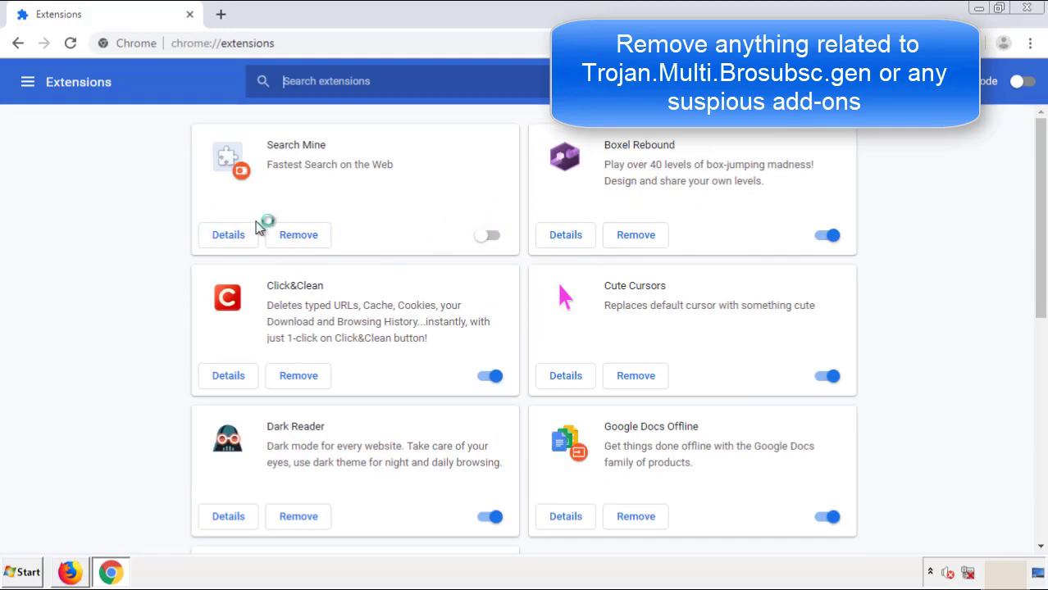
{"action": "left_click", "coordinate": [296, 239]}
{"action": "left_click", "coordinate": [583, 133]}
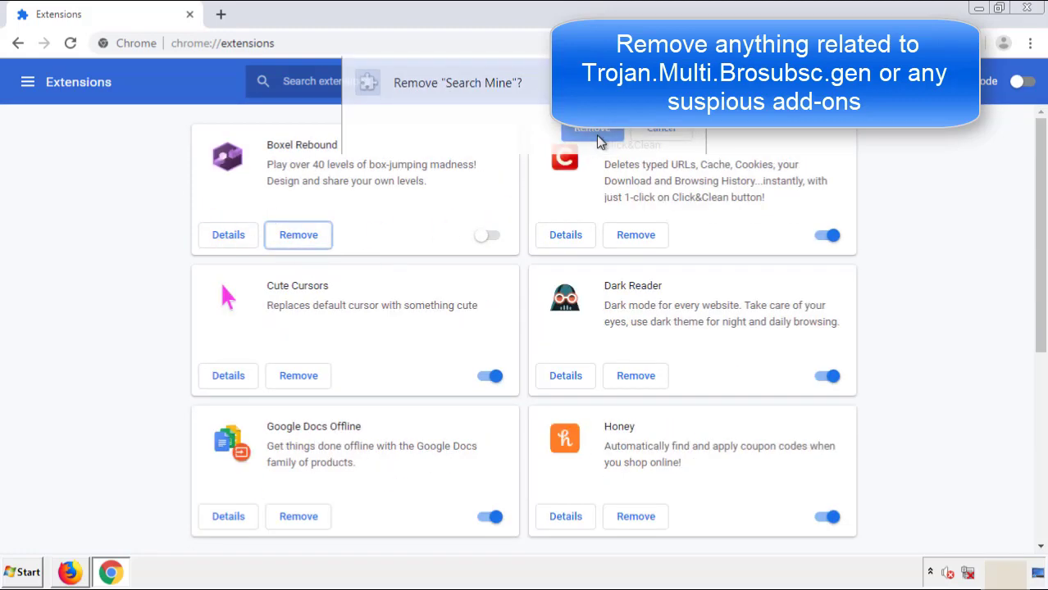
{"action": "left_click", "coordinate": [1034, 11]}
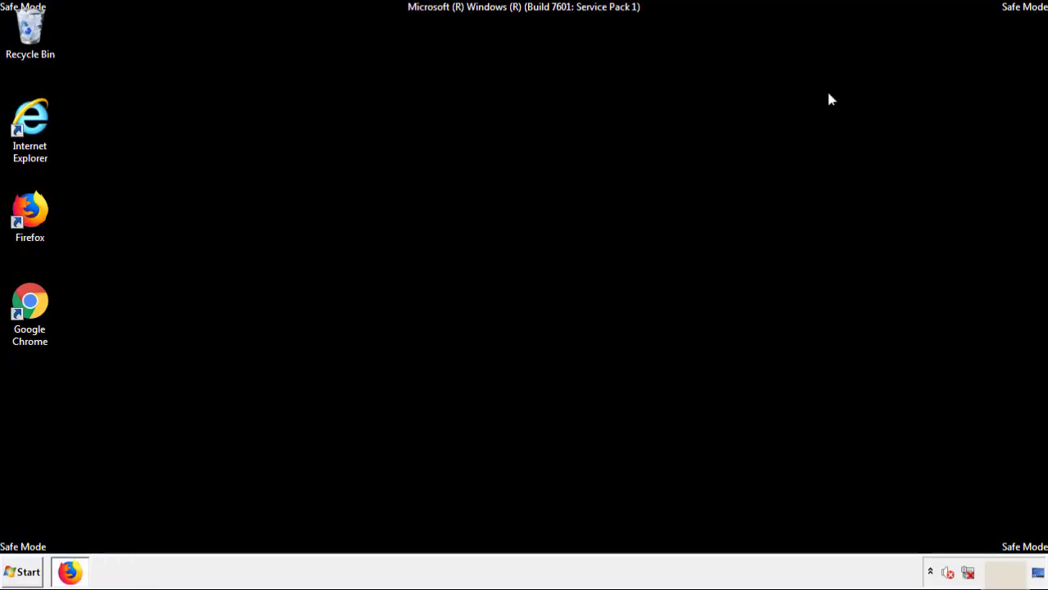
- Open the Windows shut-down options to restart the computer
{"action": "left_click", "coordinate": [25, 572]}
{"action": "left_click", "coordinate": [283, 537]}
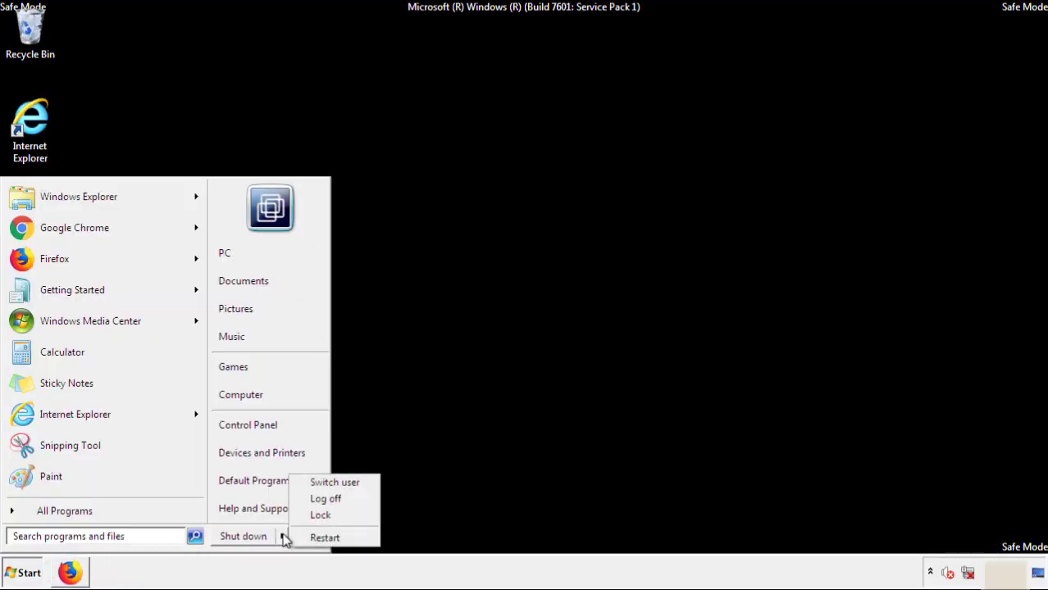